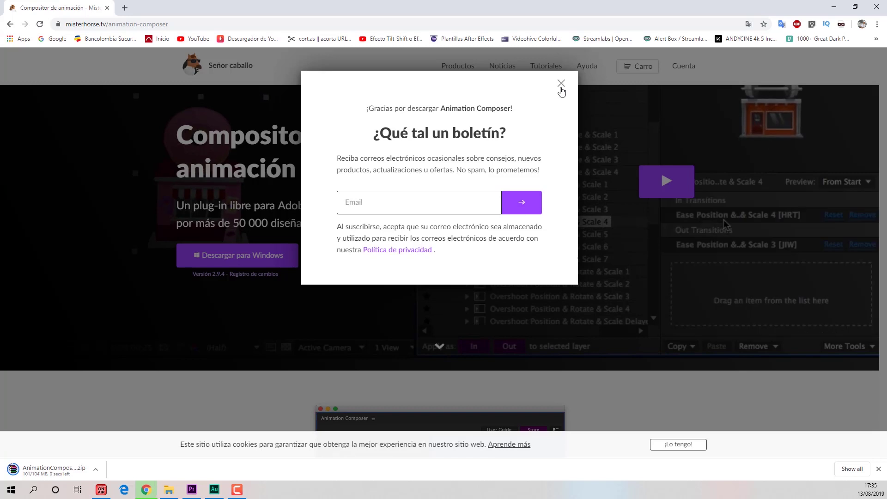
Step: Dismiss the newsletter pop-up and close the browser window
click(561, 84)
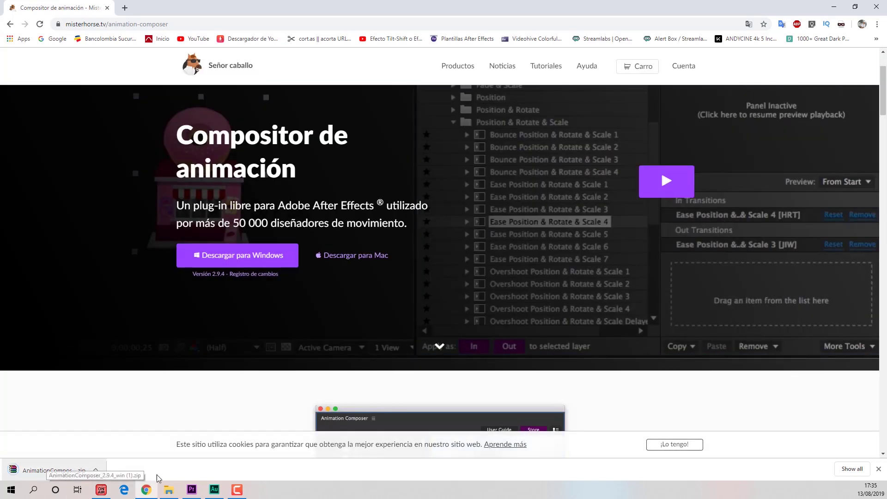
click(868, 14)
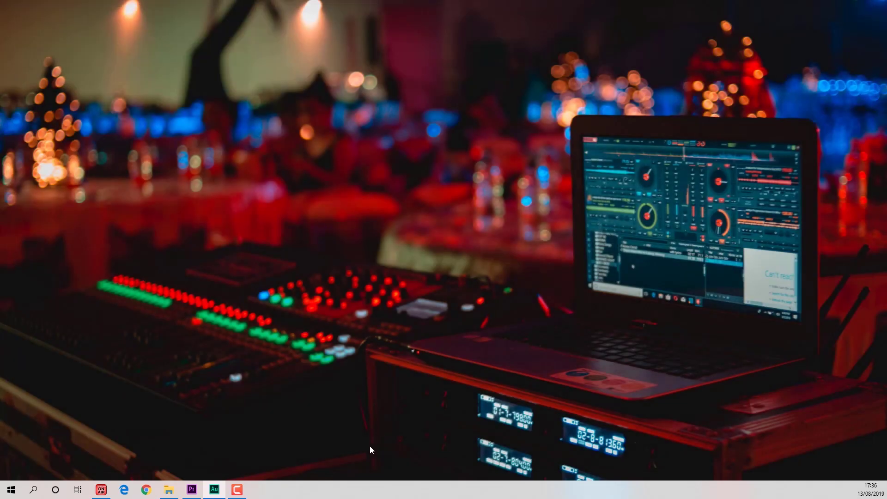
Step: Extract the downloaded archive "AnimationComposer_2.9.4_win (1)" from Downloads into its own folder and open that folder
key(super+e)
click(236, 187)
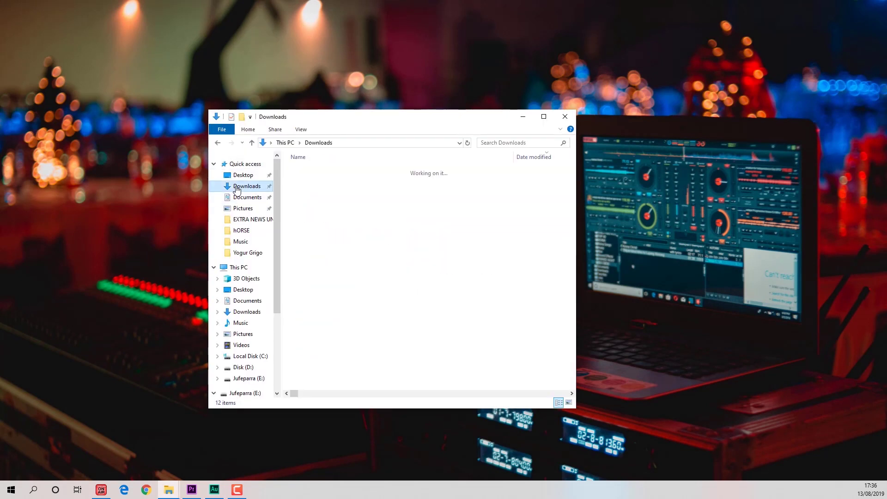
click(336, 184)
right_click(336, 185)
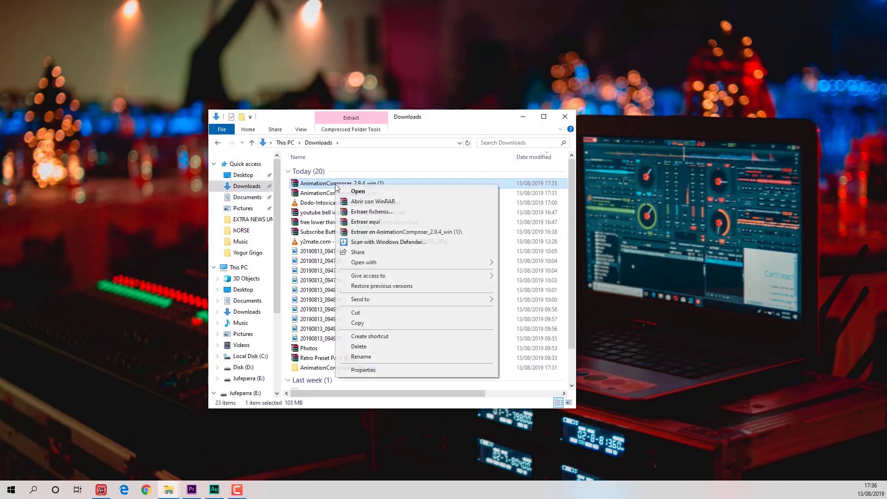
click(366, 233)
double_click(344, 229)
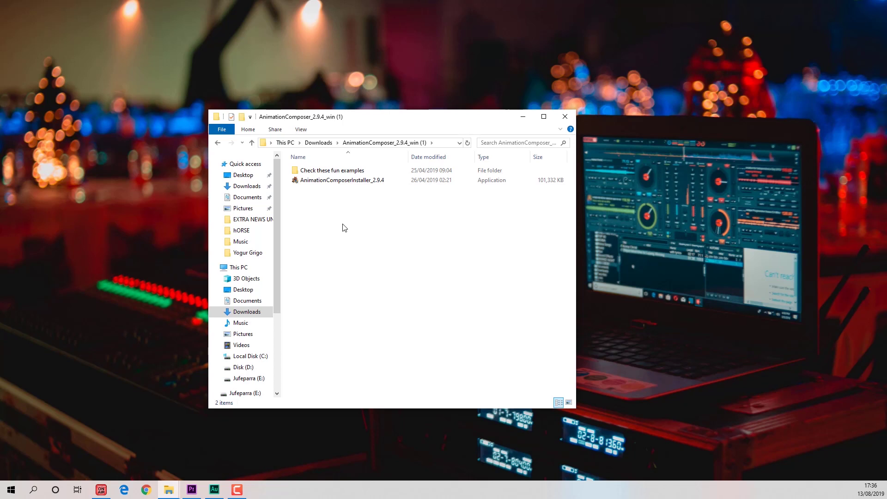
Step: Look inside the "Check these fun examples" folder and return to the extracted AnimationComposer folder
click(322, 184)
double_click(311, 171)
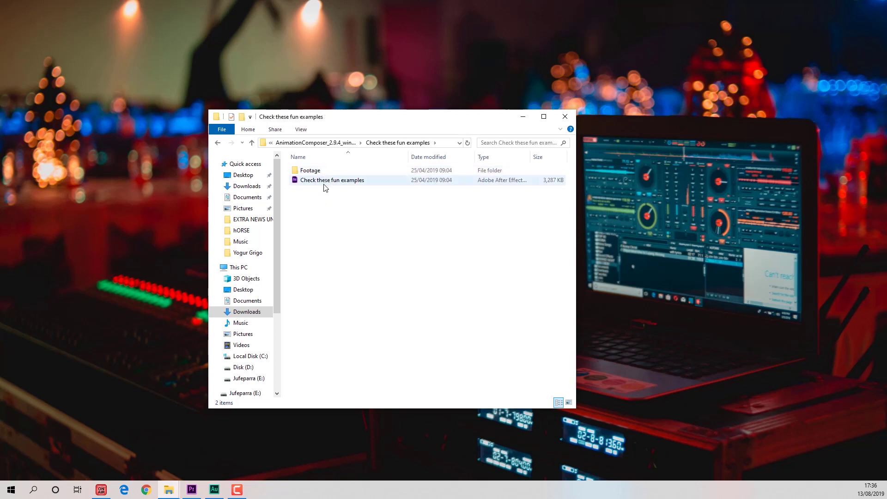
key(alt+Left)
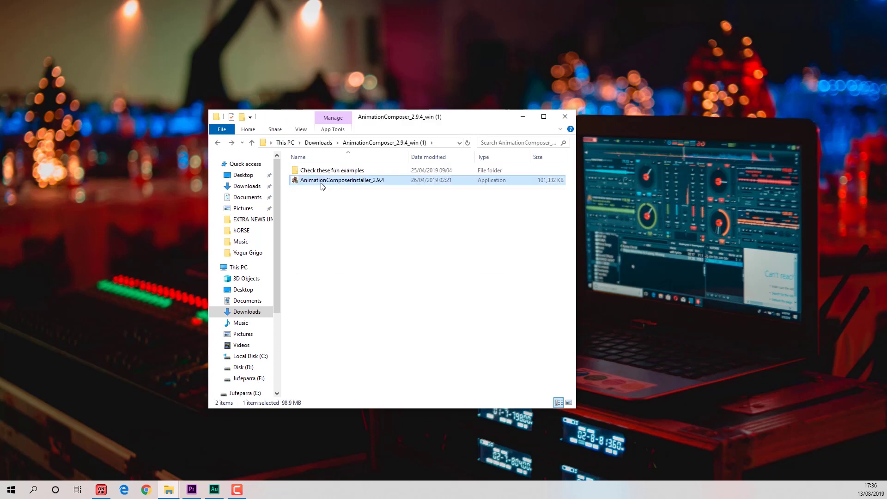
Step: Run AnimationComposerInstaller_2.9.4 as administrator up to the After Effects version selection, and close it and the file window without installing
right_click(322, 185)
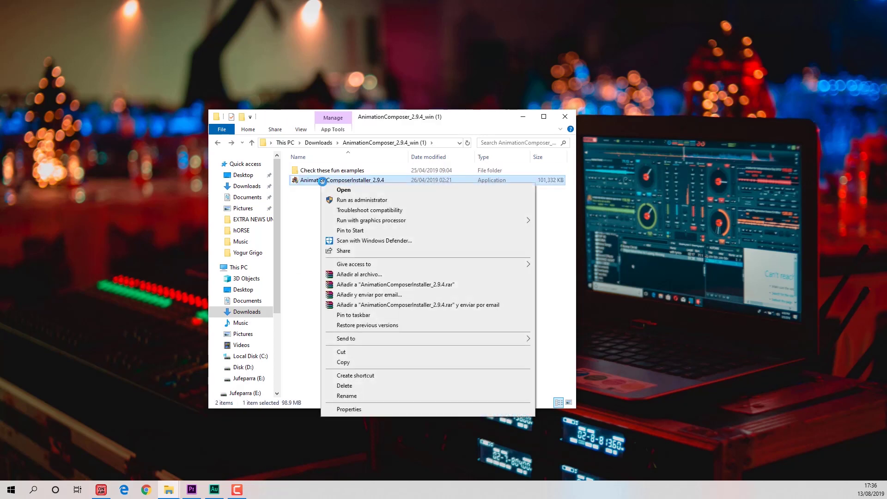
click(351, 200)
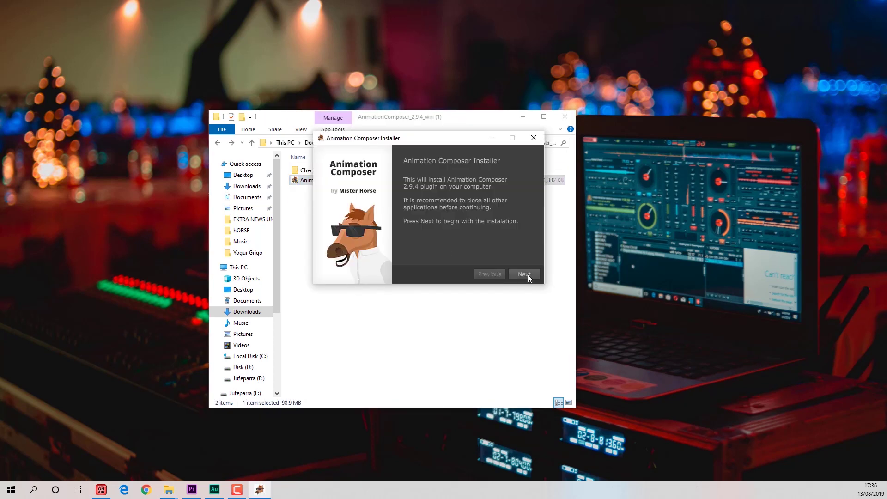
click(529, 275)
click(532, 278)
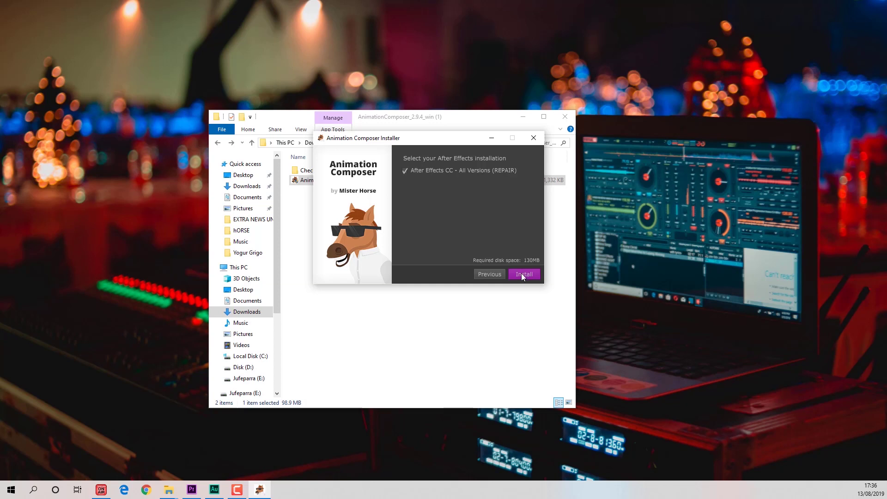
click(533, 138)
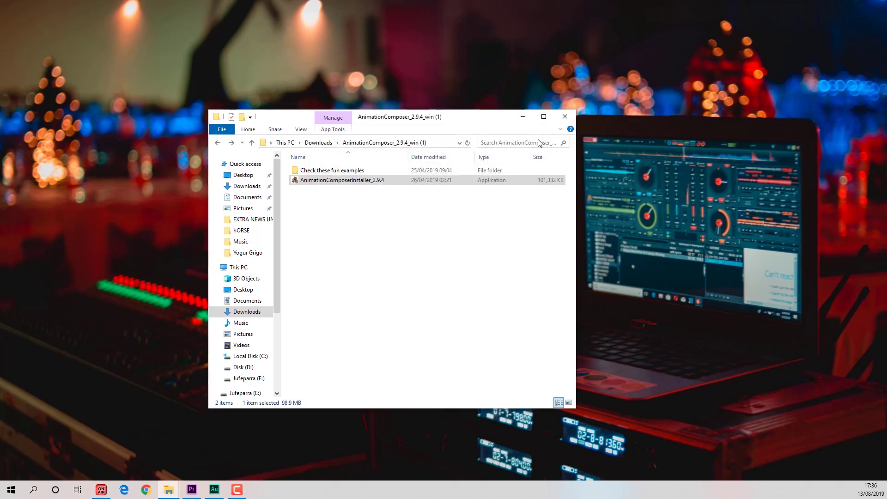
click(565, 116)
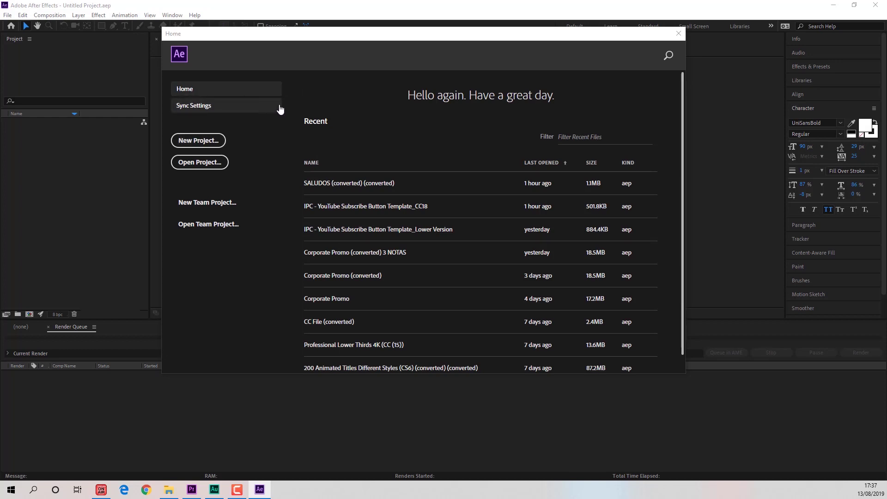
Step: Start a new After Effects project and set up a new composition with a duration of 10 seconds
click(197, 141)
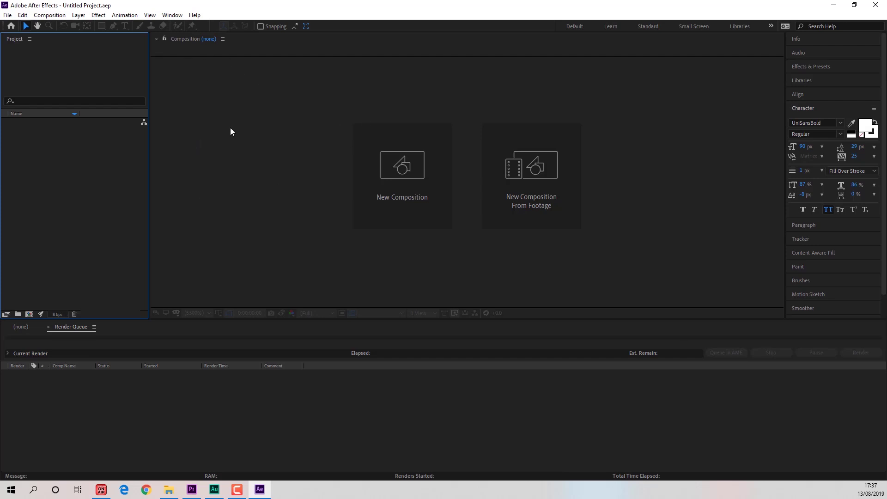
click(51, 16)
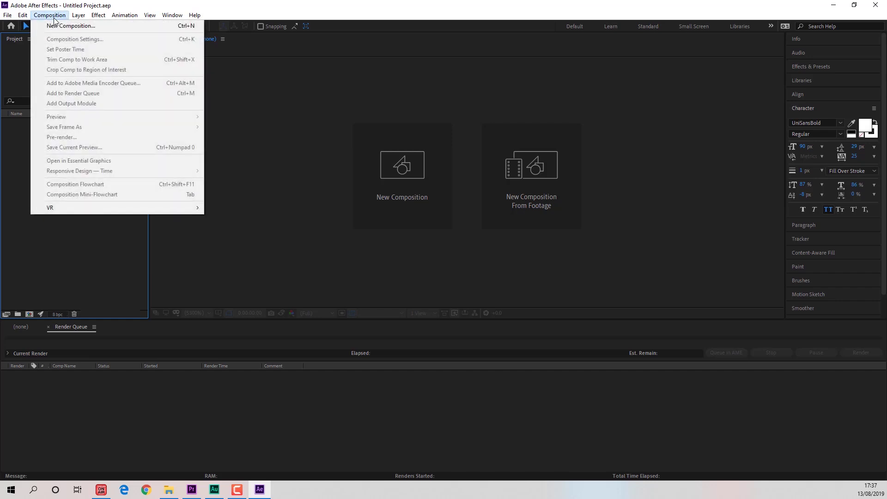
click(84, 27)
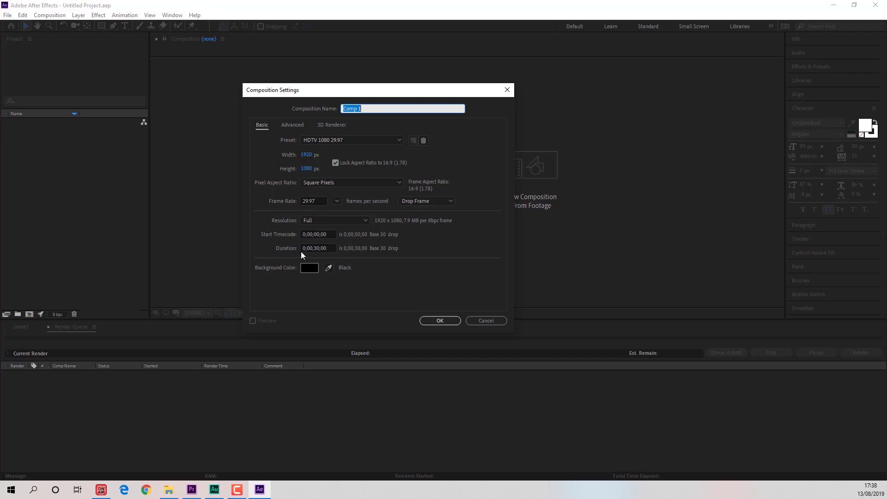
double_click(314, 248)
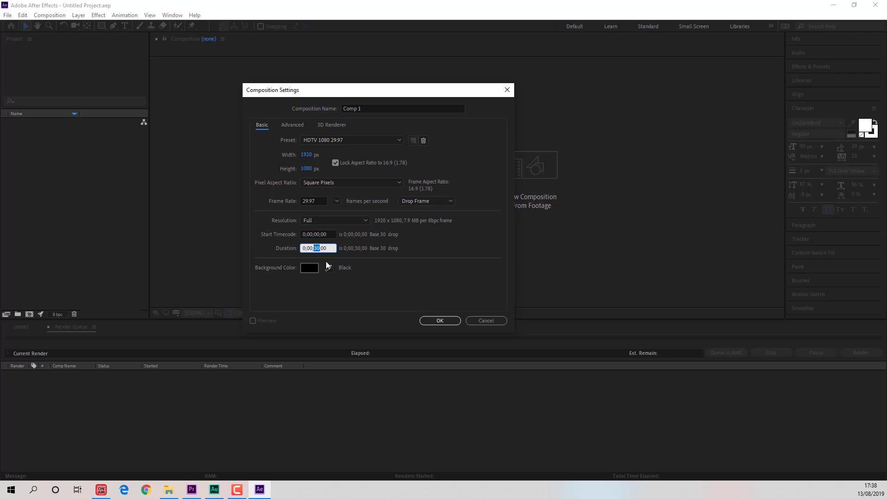
text(10)
Step: Create the composition with a dark gray background (5A5A5A) and turn off the transparency grid in its view
click(308, 268)
mouse_move(276, 226)
mouse_down()
mouse_move(267, 220)
mouse_move(265, 232)
mouse_up()
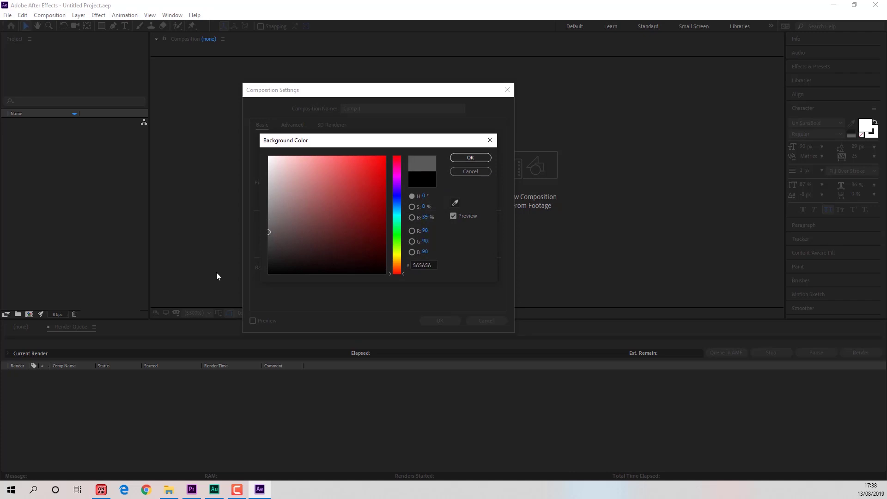
click(470, 158)
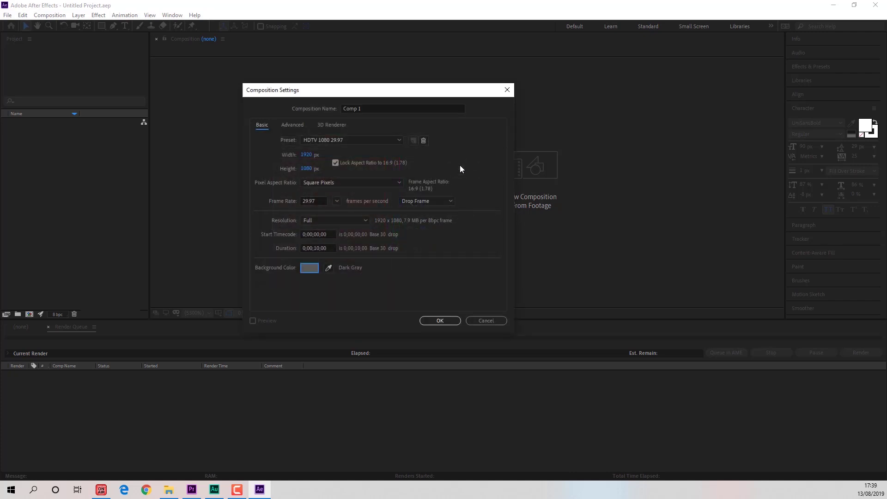
click(440, 320)
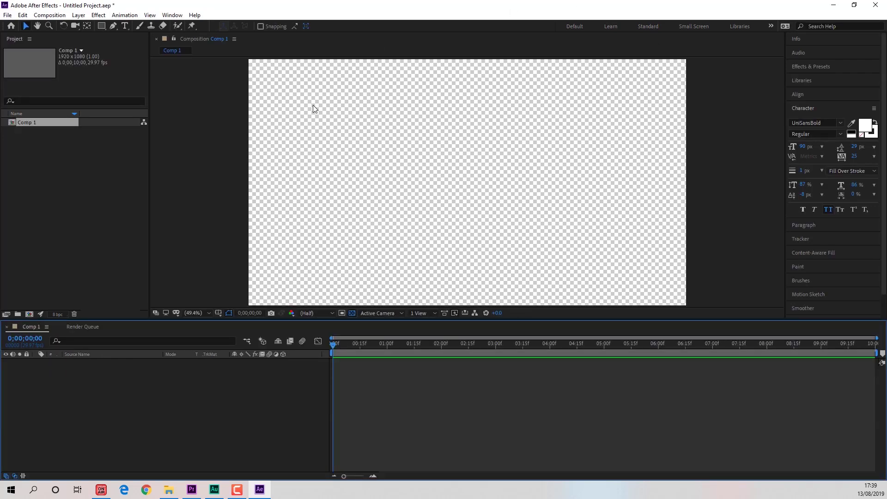
click(356, 314)
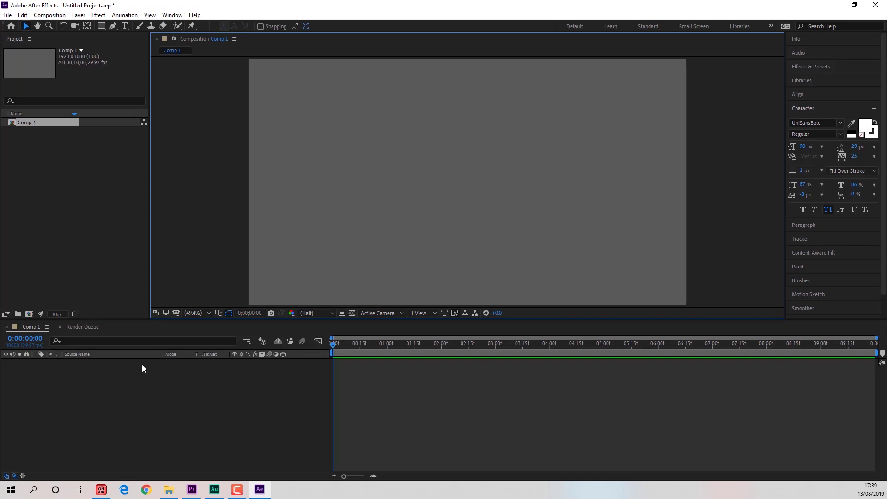
click(193, 491)
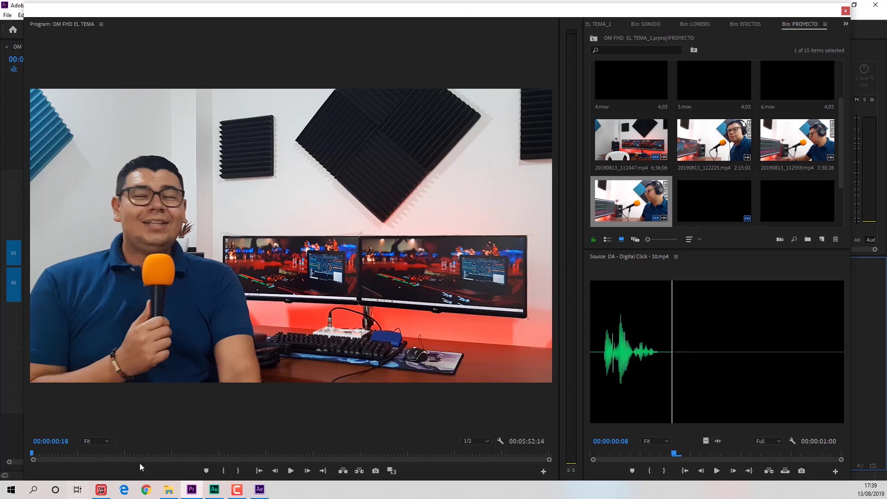
click(259, 489)
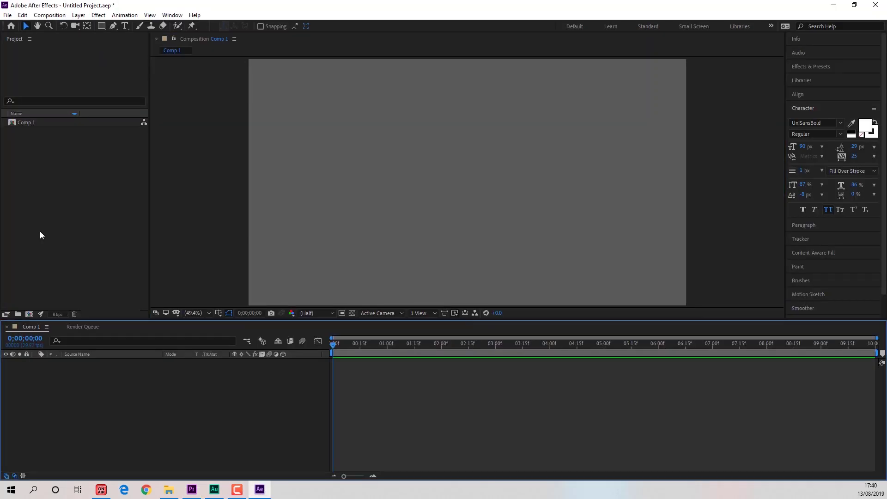
Step: Add a new text layer to Comp 1 reading "Orientador Móvil"
click(78, 15)
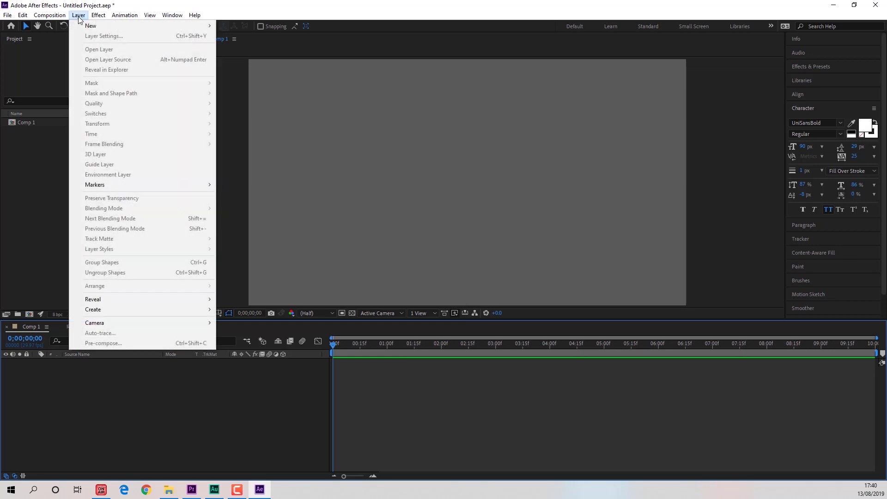
mouse_move(93, 29)
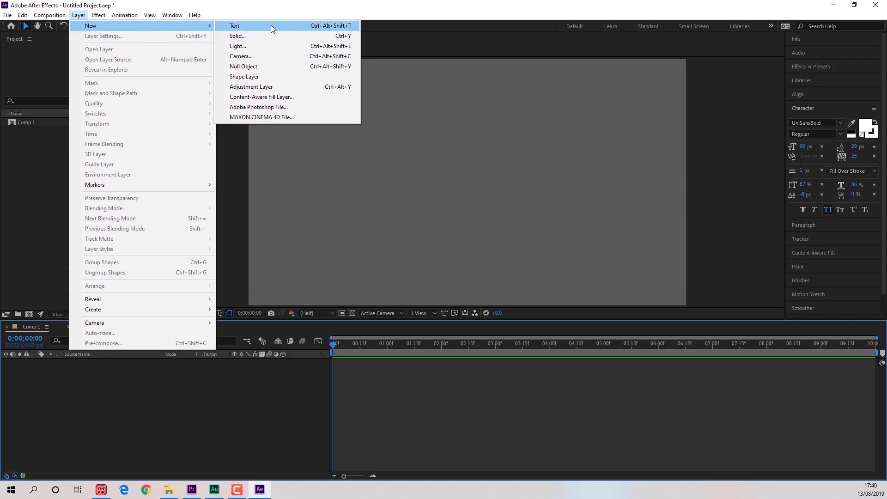
click(236, 26)
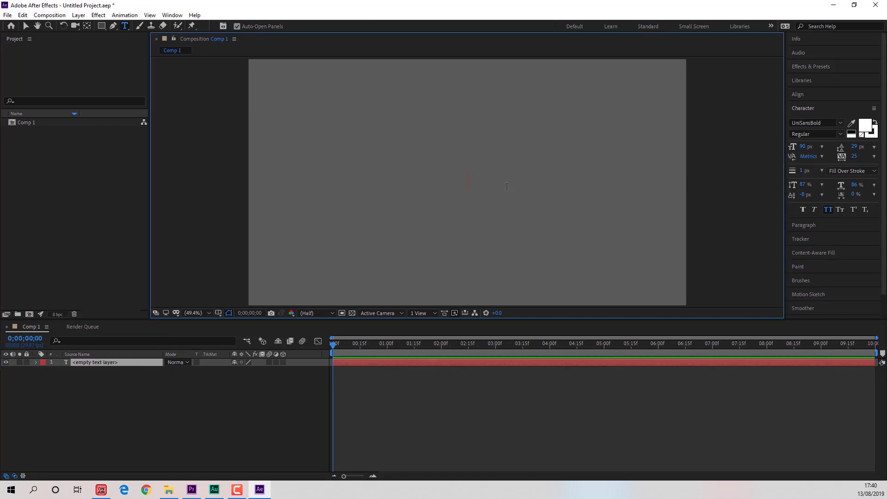
text(Orientador Móvil)
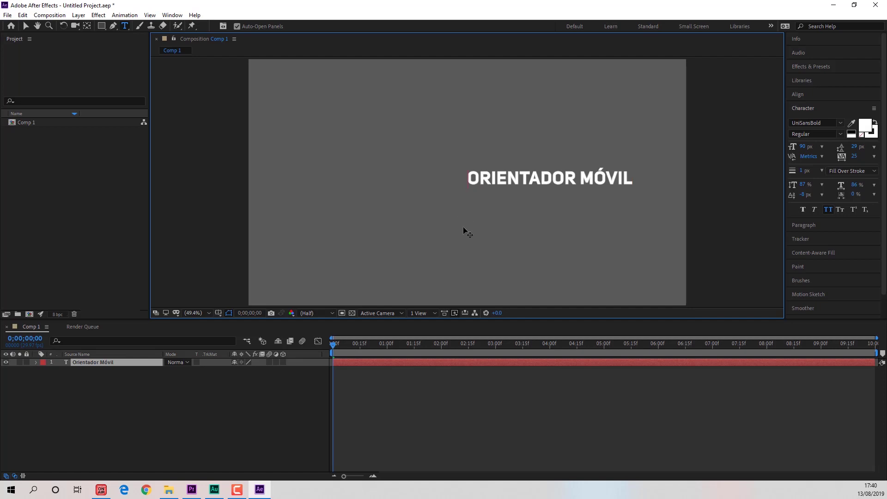
Step: Move the "Orientador Móvil" text to the horizontal middle of the frame, slightly above its centre, and deselect it
drag(468, 231, 354, 210)
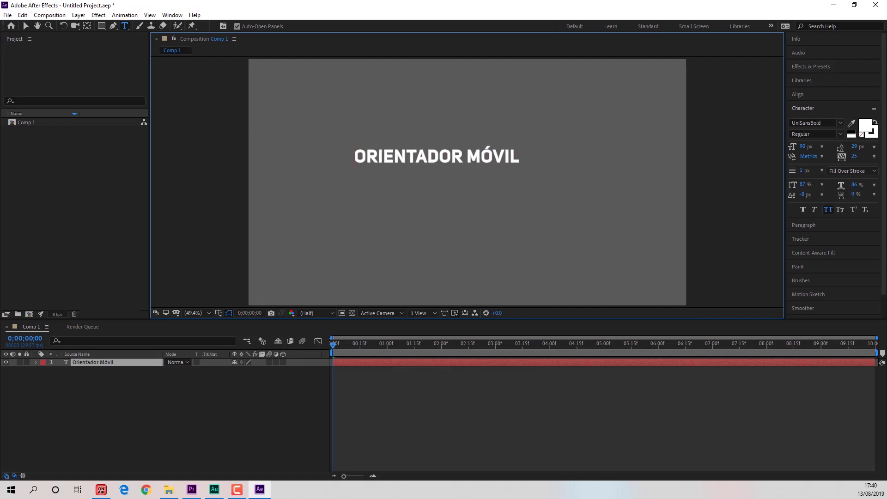
click(26, 26)
drag(396, 161, 476, 141)
click(501, 184)
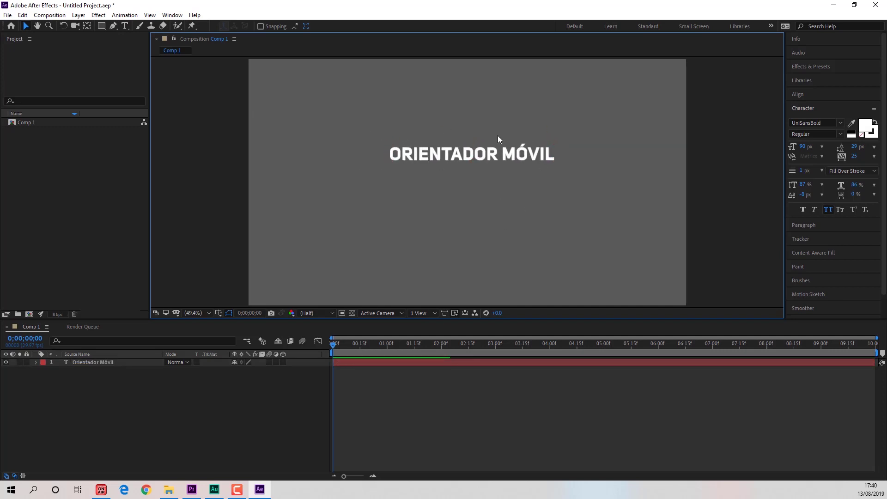
Step: Add a second text layer reading "SUSCRIBETE", centred just below the "Orientador Móvil" text
right_click(125, 408)
click(102, 205)
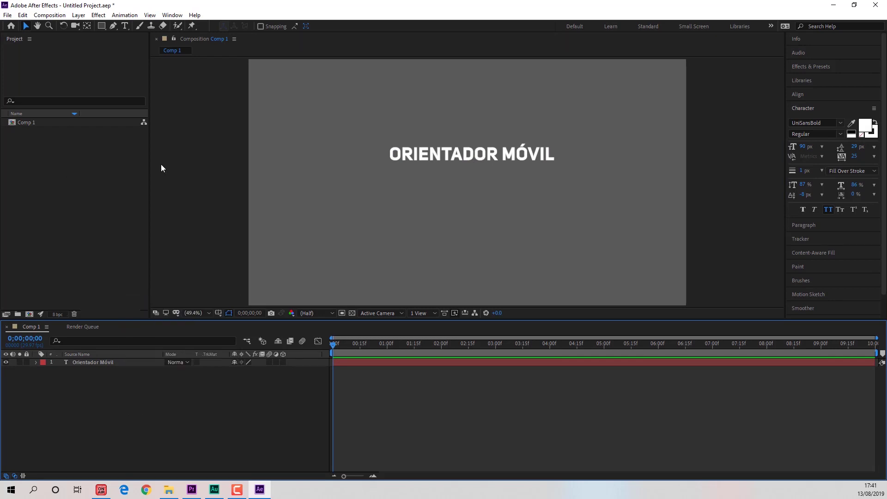
click(78, 15)
right_click(135, 381)
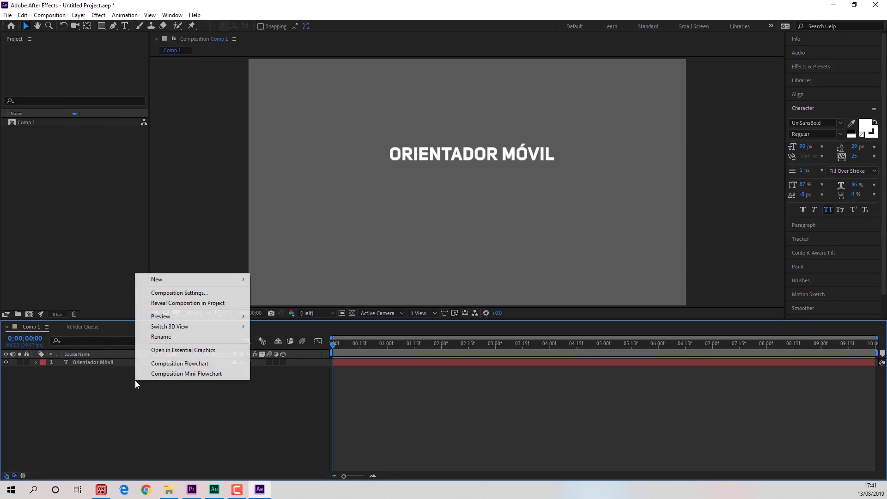
mouse_move(168, 280)
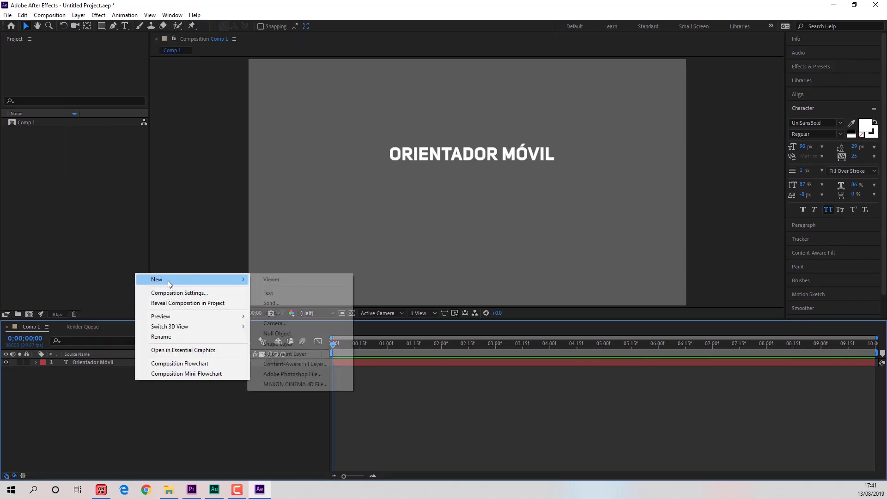
click(279, 295)
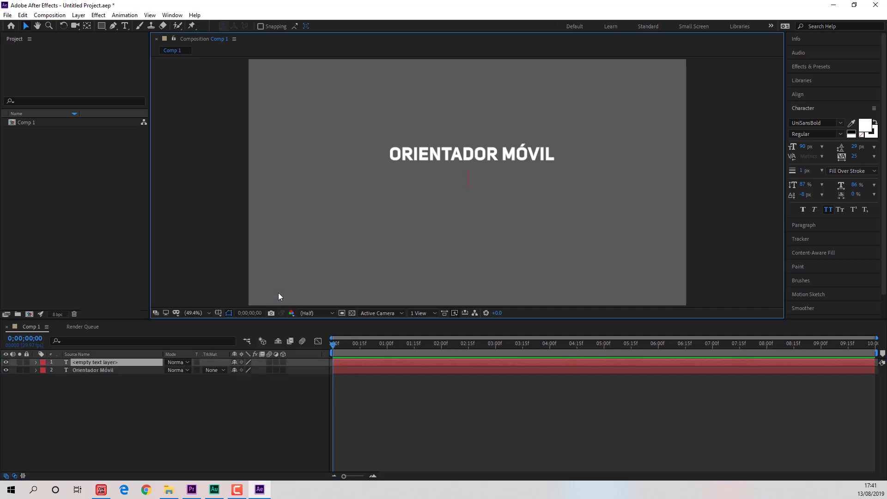
Step: Select the "Orientador Móvil" layer and open the Animation Composer plug-in
click(96, 370)
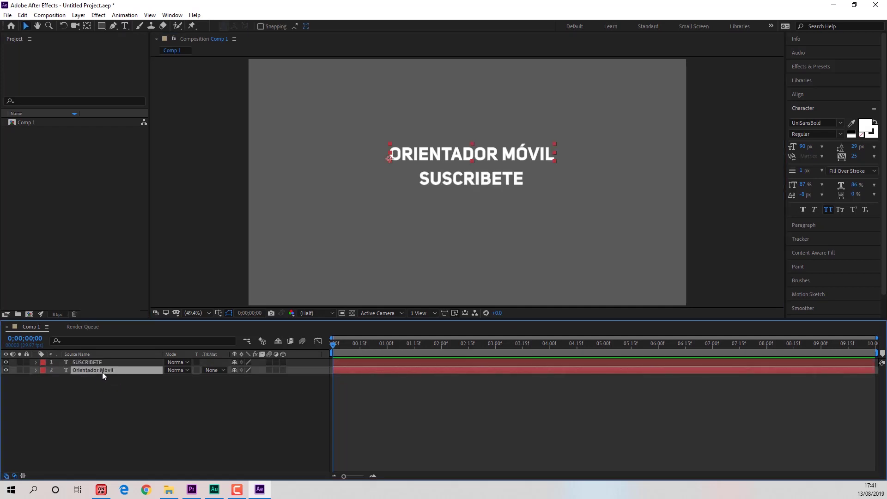
click(172, 15)
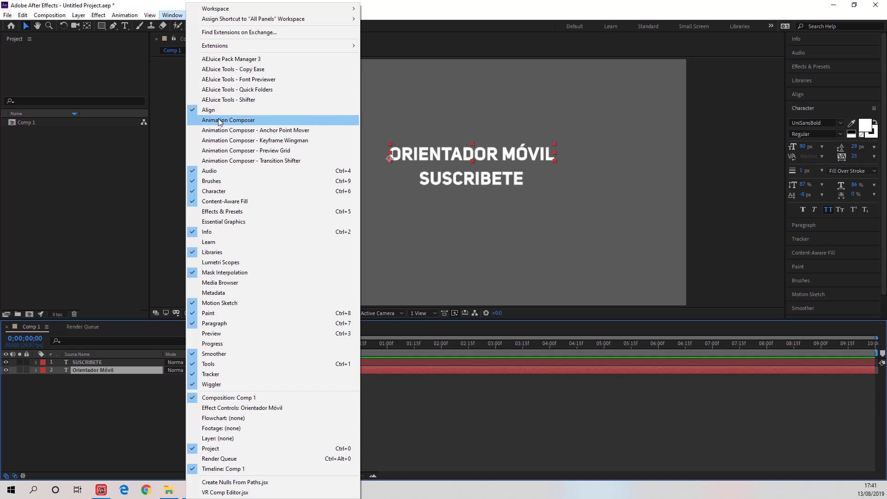
click(243, 120)
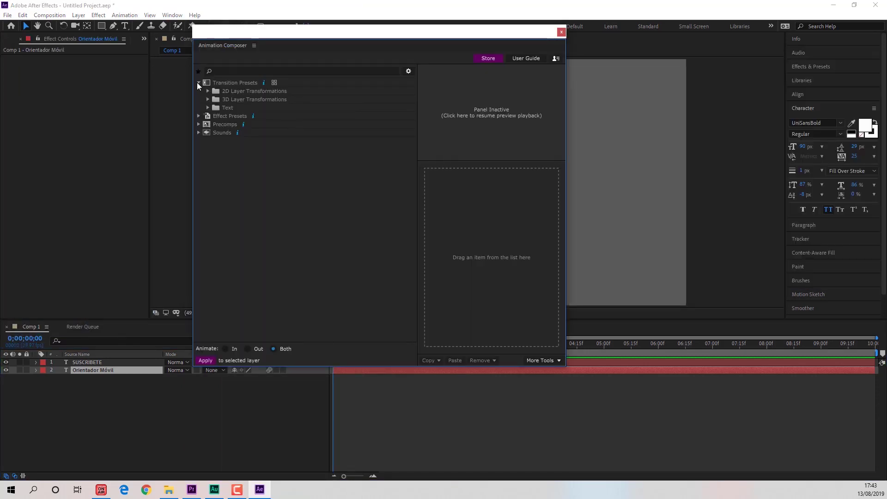
Step: Examine the Animation Composer categories, from Transition Presets to the Essential Sound Effects sample folders
click(198, 82)
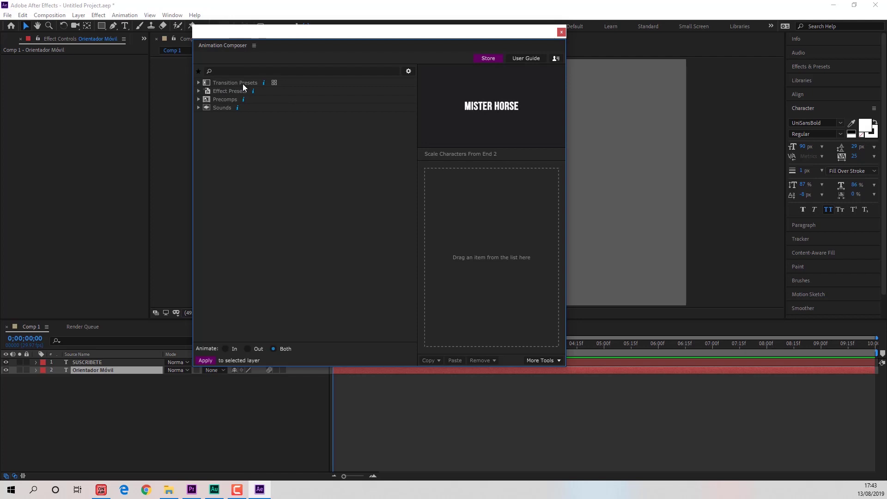
click(242, 84)
click(229, 93)
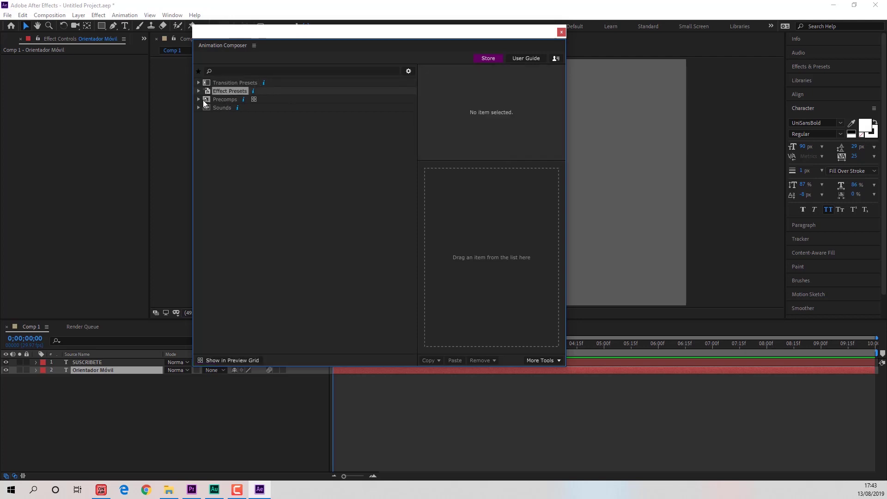
click(199, 99)
click(222, 108)
click(199, 99)
click(198, 107)
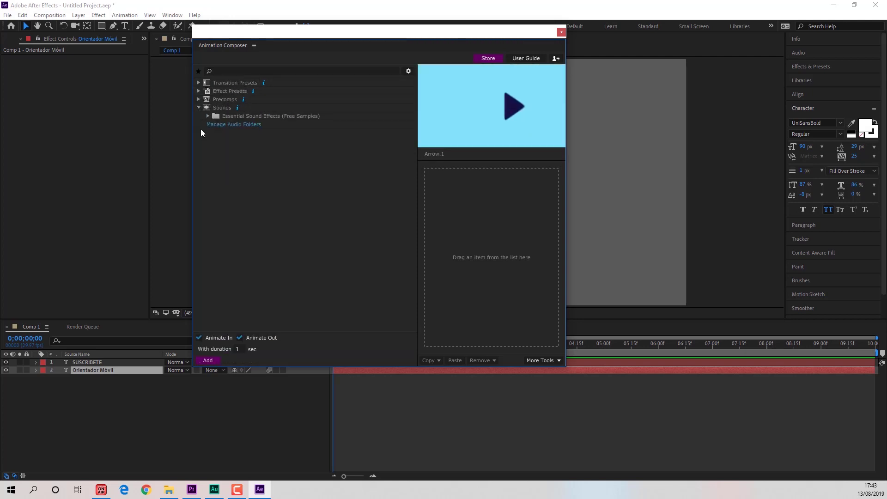
click(207, 115)
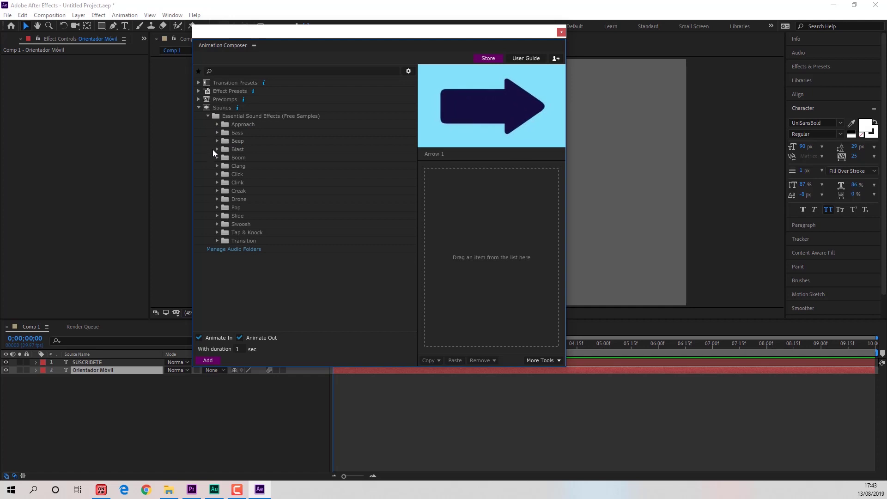
click(198, 107)
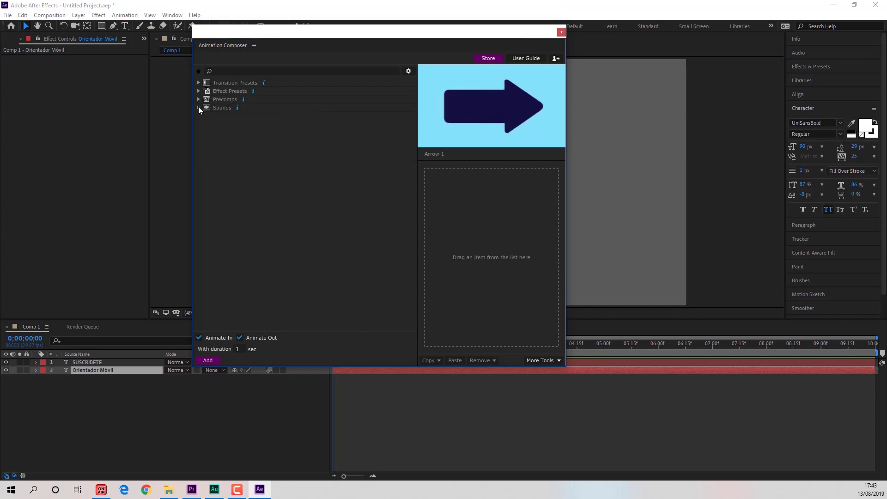
Step: Apply the text preset "Position & Scale Lines Together Randomly 1" from Animate Lines to the "Orientador Móvil" layer as an In transition
click(85, 370)
drag(405, 42, 347, 59)
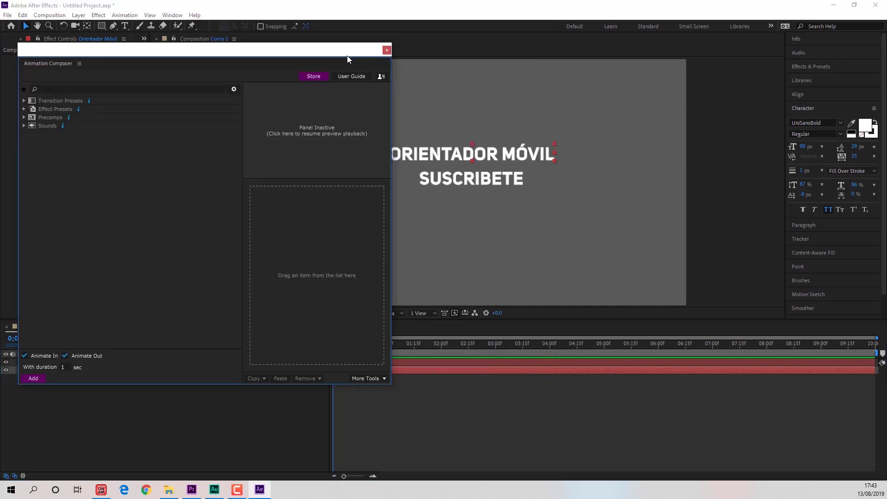
click(24, 99)
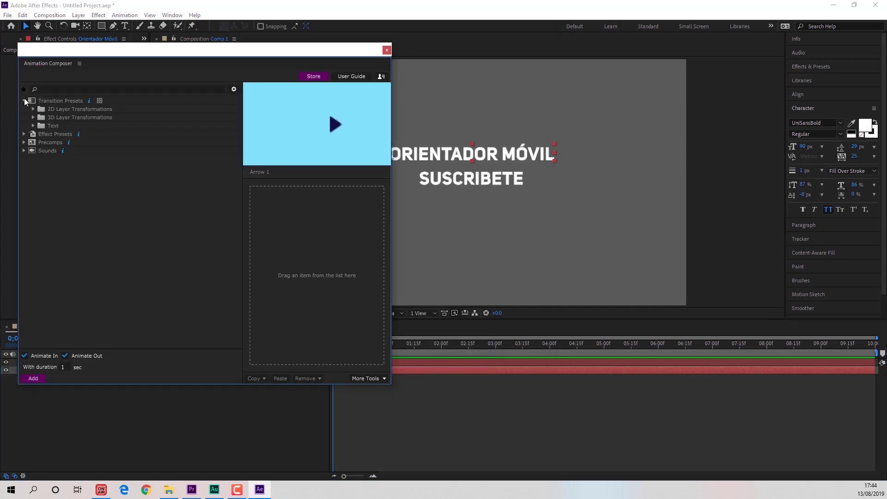
click(33, 125)
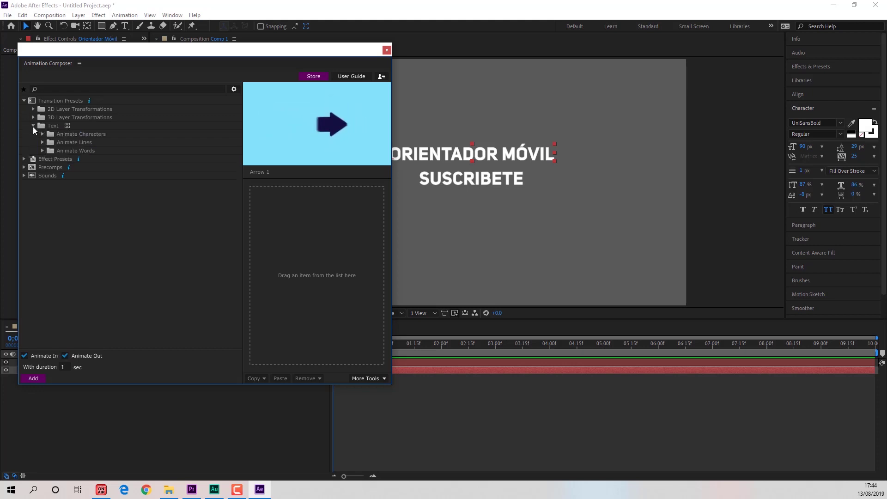
click(42, 142)
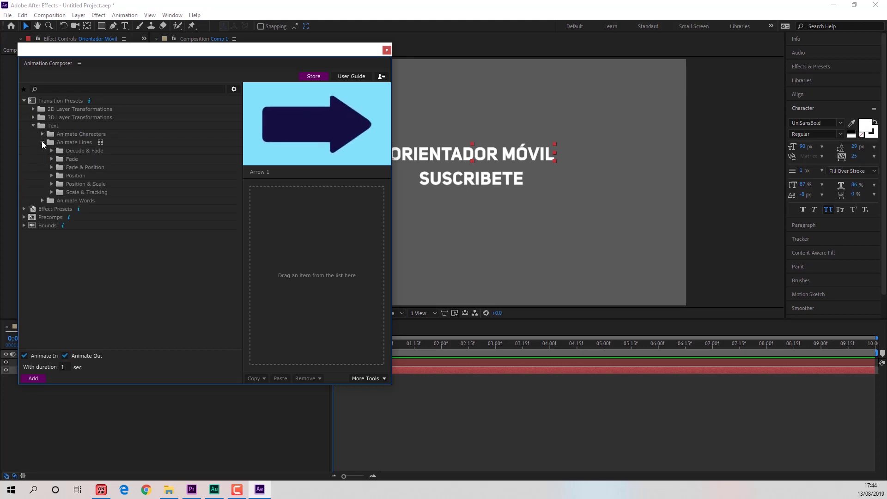
click(51, 184)
click(60, 192)
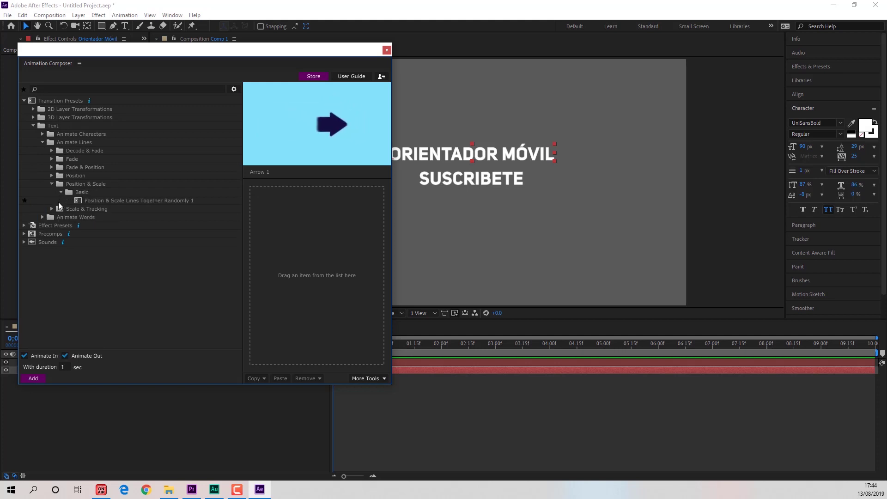
click(103, 202)
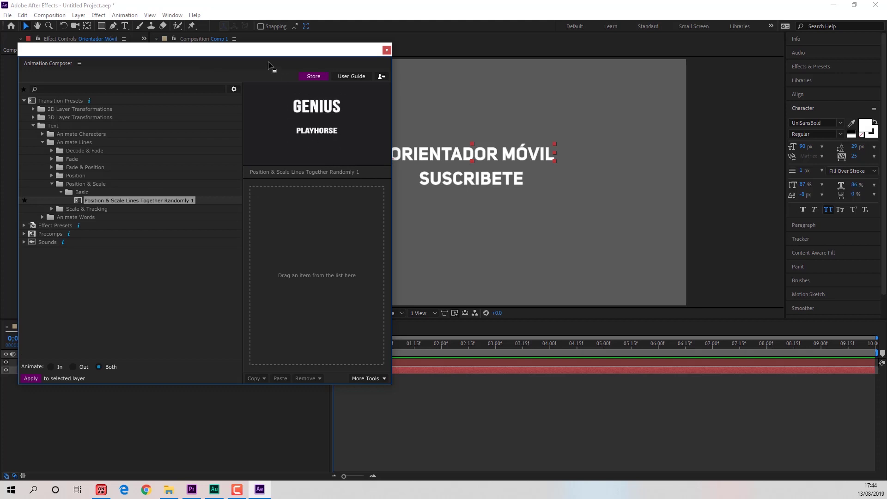
drag(259, 56, 306, 87)
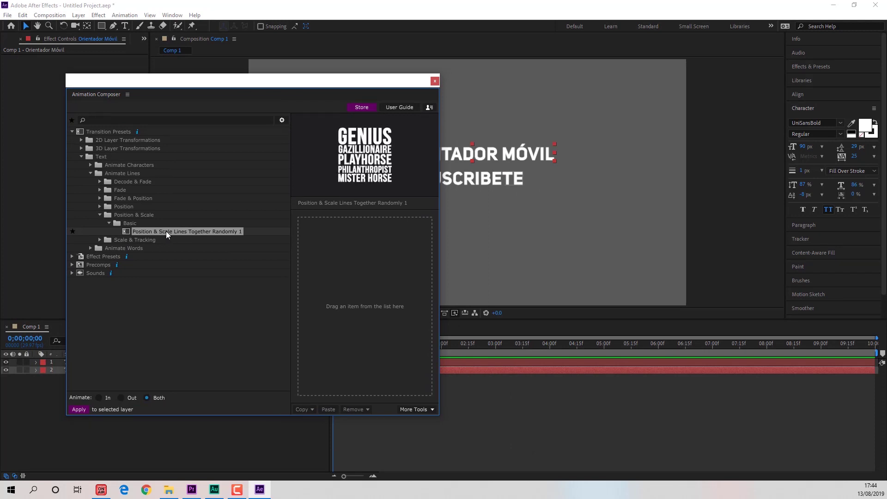
drag(167, 234, 341, 265)
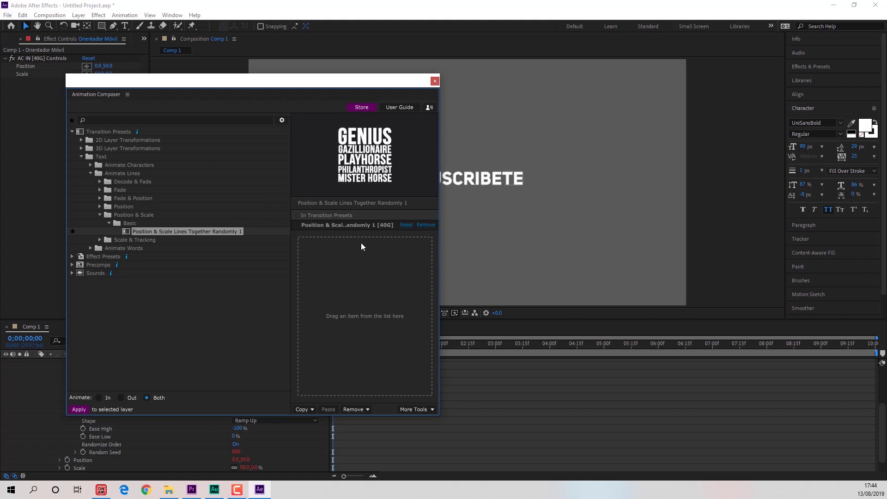
Step: Preview the "Position Lines From Start Together 1" preset among the basic Position presets for animating lines
click(100, 207)
click(109, 214)
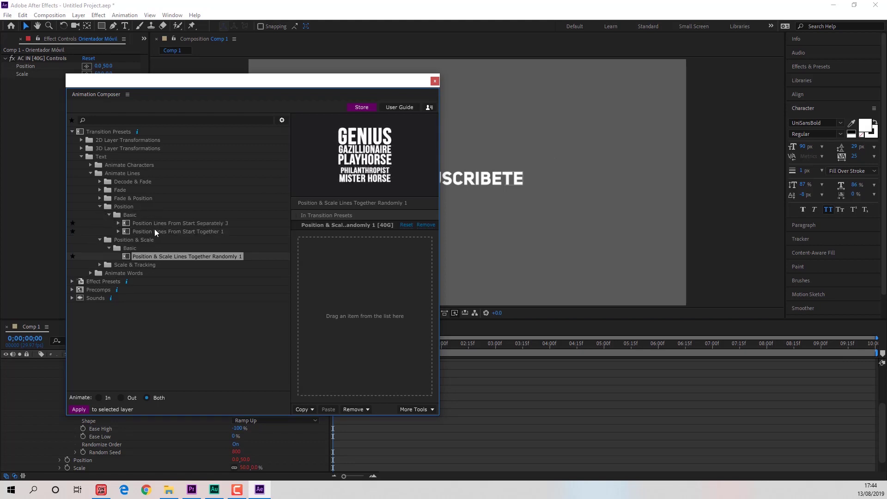
click(165, 231)
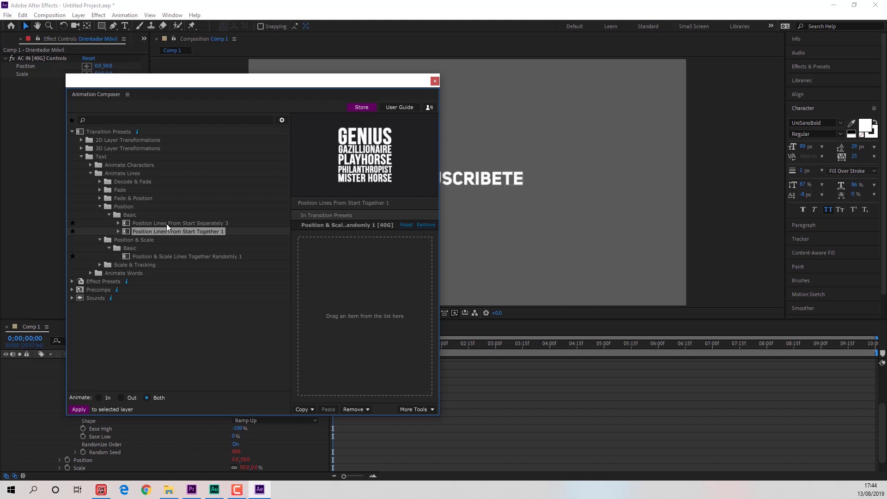
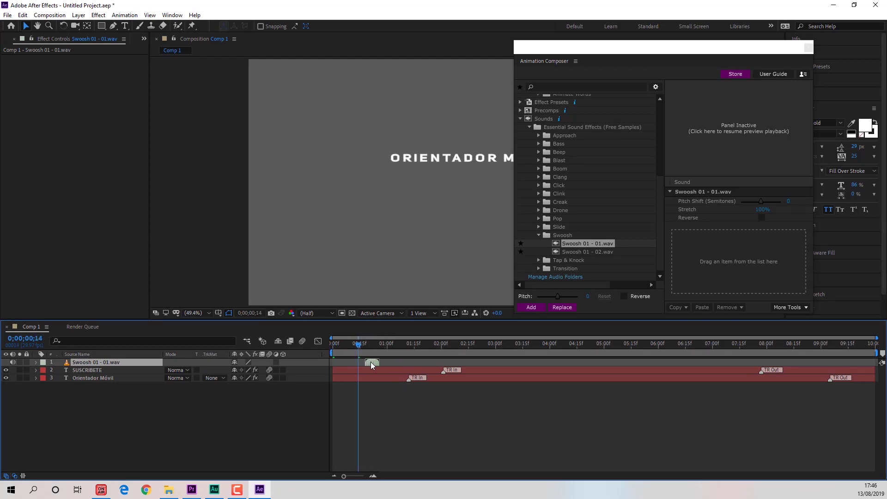
Step: Shift the "Swoosh 01 - 01.wav" clip to start just after the one-second mark and play the composition from the beginning
key(space)
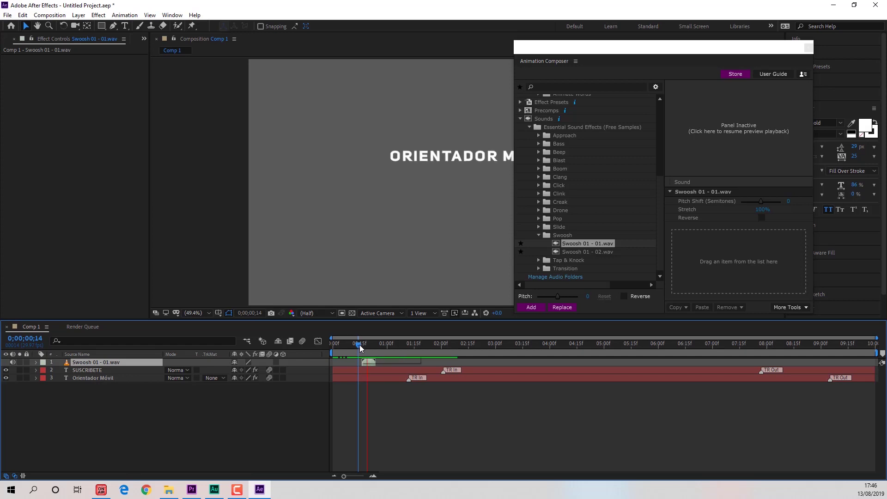
drag(368, 363, 396, 363)
click(338, 352)
key(space)
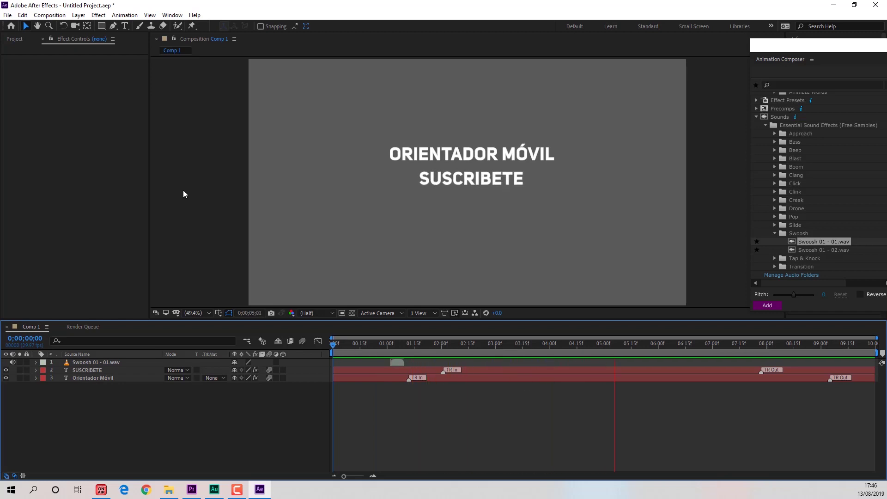
Step: Collapse the Swoosh and Essential Sound Effects folders in Animation Composer and stop the composition's playback
drag(800, 50, 455, 49)
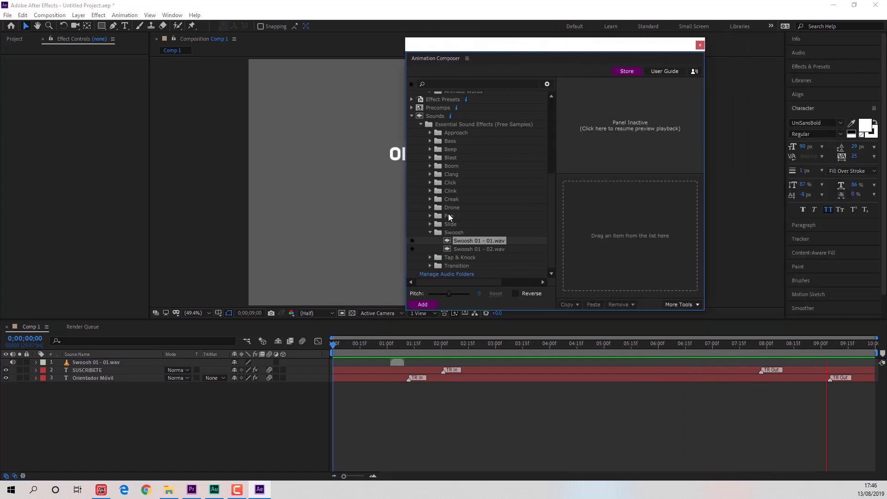
click(429, 232)
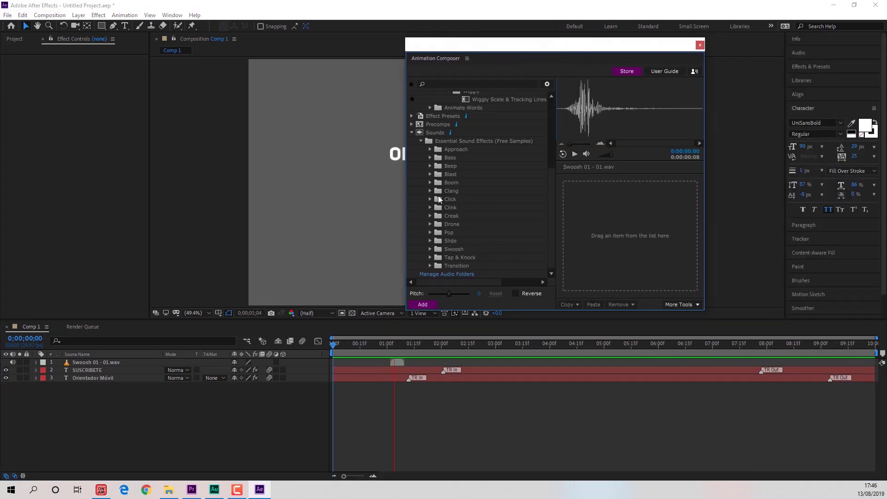
click(421, 140)
click(124, 414)
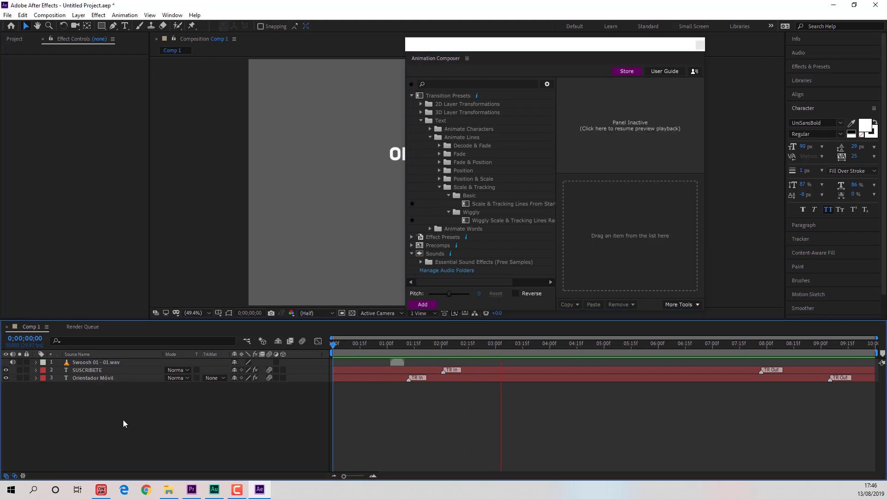
key(space)
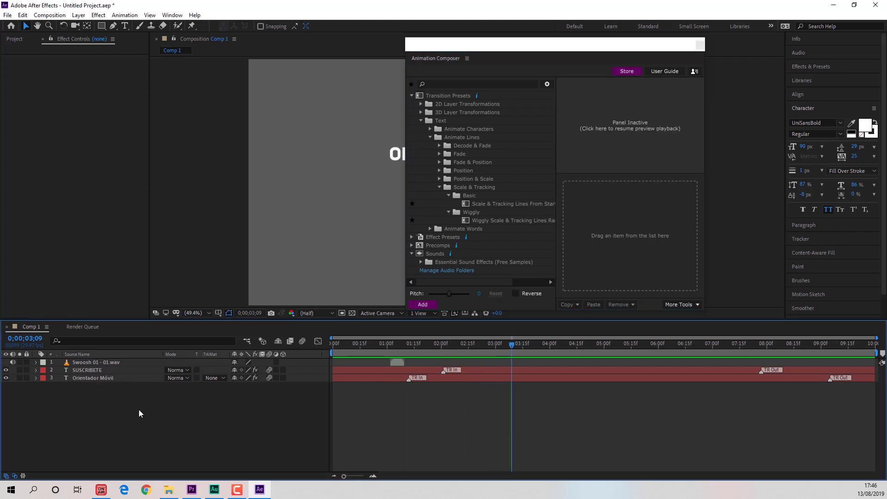
Step: Import the Android robot image "displaying-18-images-for-android-music-icon-png--27.png" and add it to Comp 1 as a layer
click(17, 38)
right_click(73, 209)
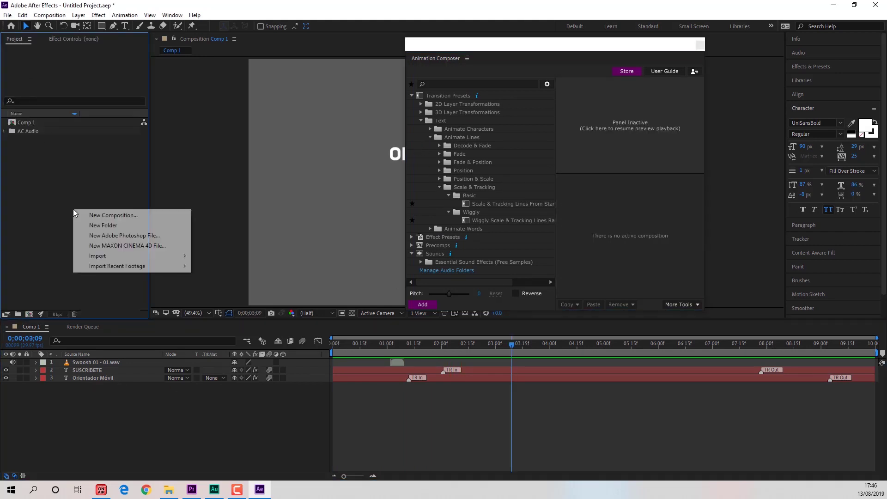
mouse_move(93, 255)
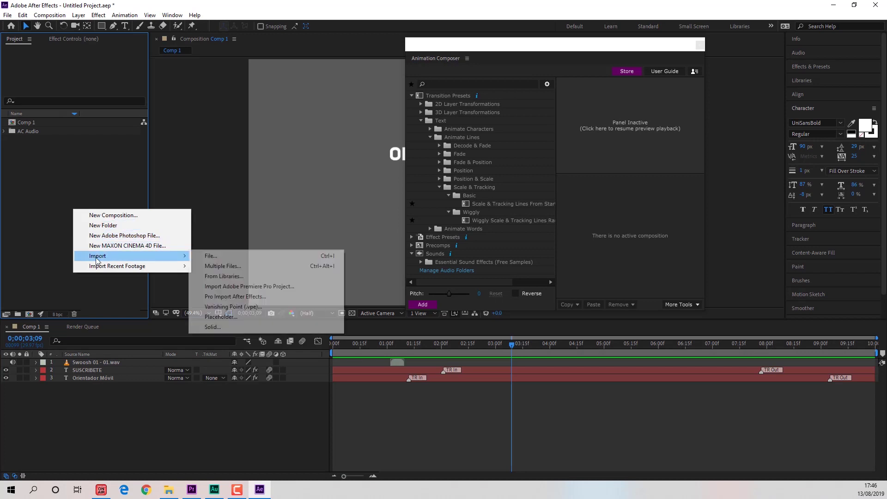
click(210, 256)
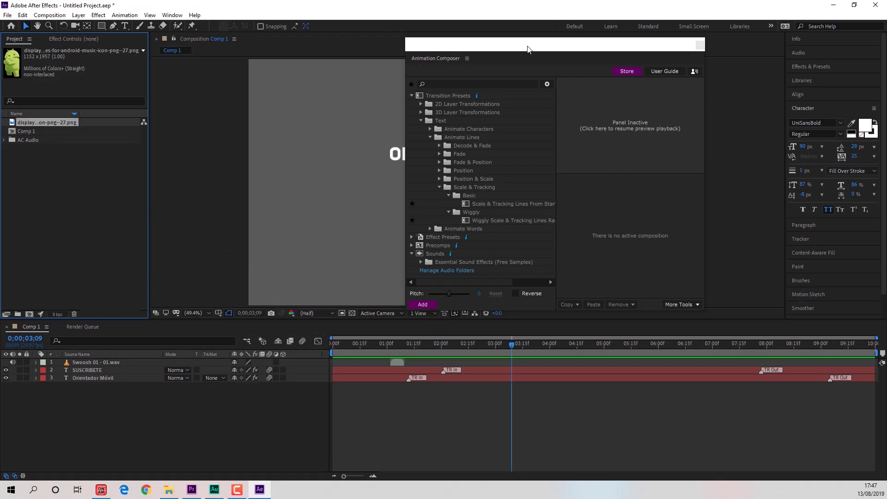
drag(528, 49, 782, 67)
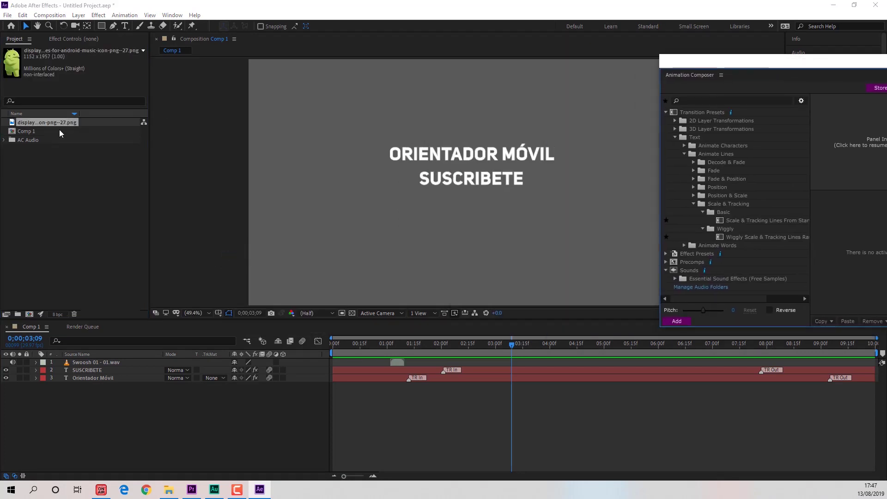
drag(39, 128, 493, 206)
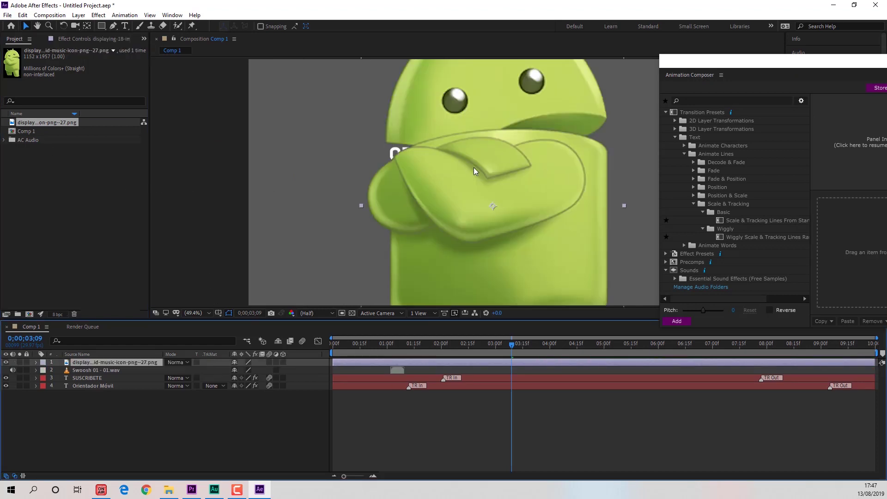
Step: Shrink the Android robot image to a small figure just left of the two text lines, and deselect it
scroll(325, 226, down, 4)
scroll(325, 225, up, 2)
scroll(326, 226, down, 2)
scroll(297, 193, up, 2)
scroll(298, 193, down, 1)
scroll(297, 193, up, 4)
scroll(298, 194, down, 4)
scroll(297, 193, up, 1)
scroll(297, 194, up, 1)
scroll(297, 194, down, 1)
drag(344, 103, 339, 180)
click(370, 297)
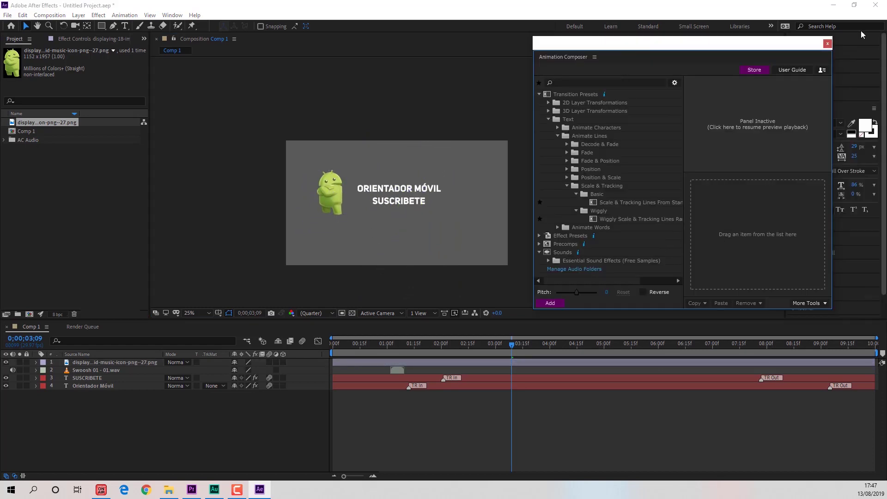
Step: Bring up Animation Composer for the Android robot layer and preview the 2D Overshoot Position & Scale 2 transition preset
click(172, 15)
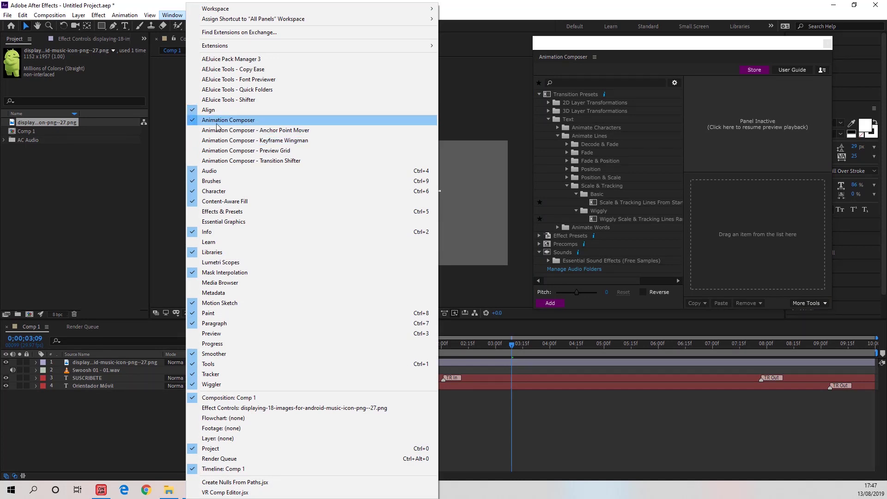
click(244, 121)
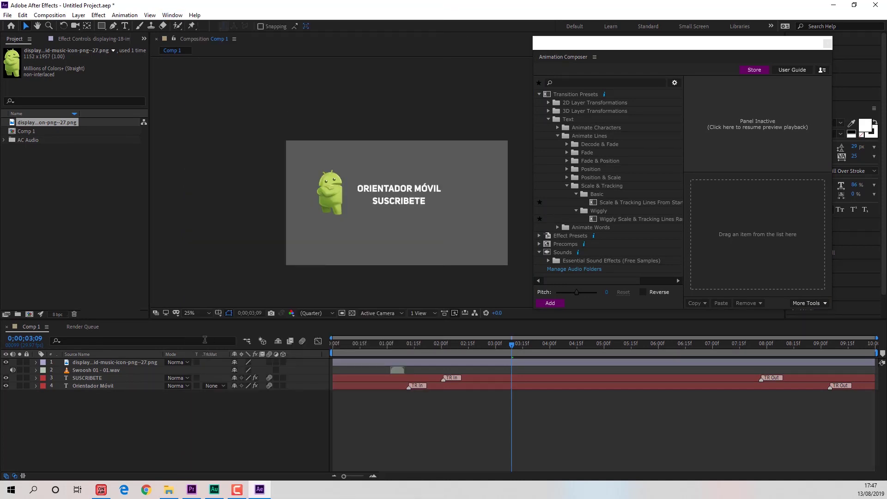
click(92, 362)
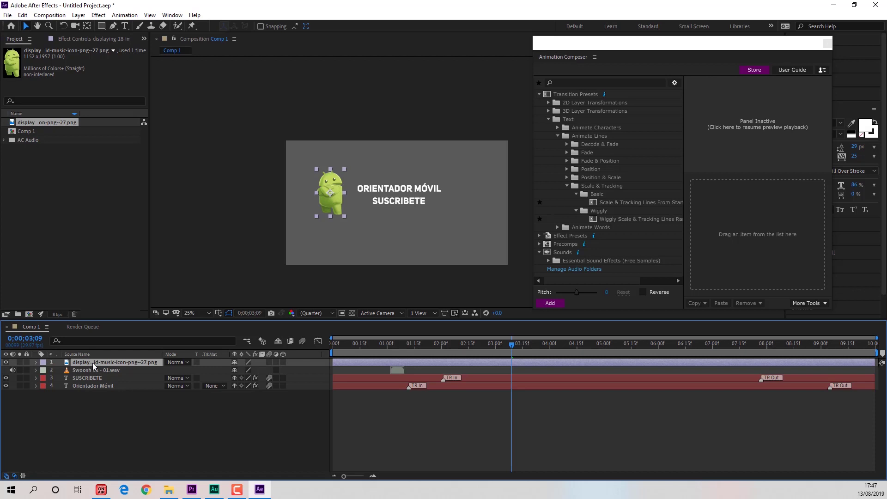
click(548, 119)
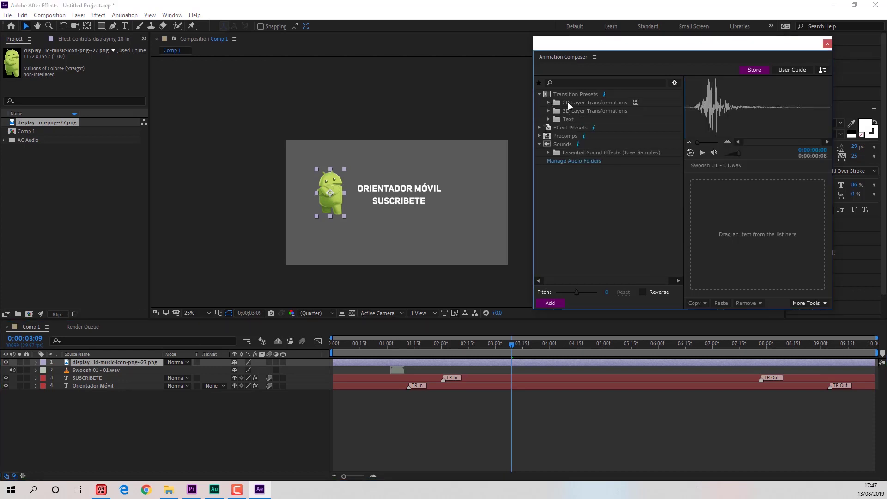
click(562, 104)
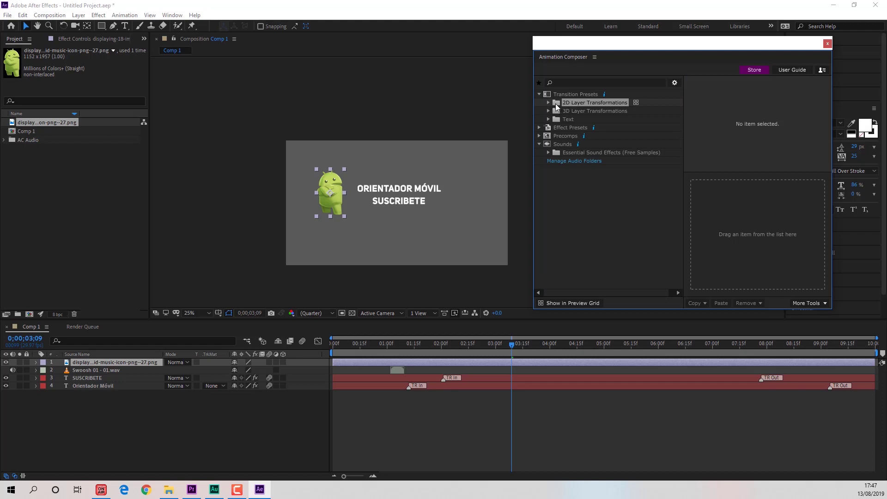
click(547, 102)
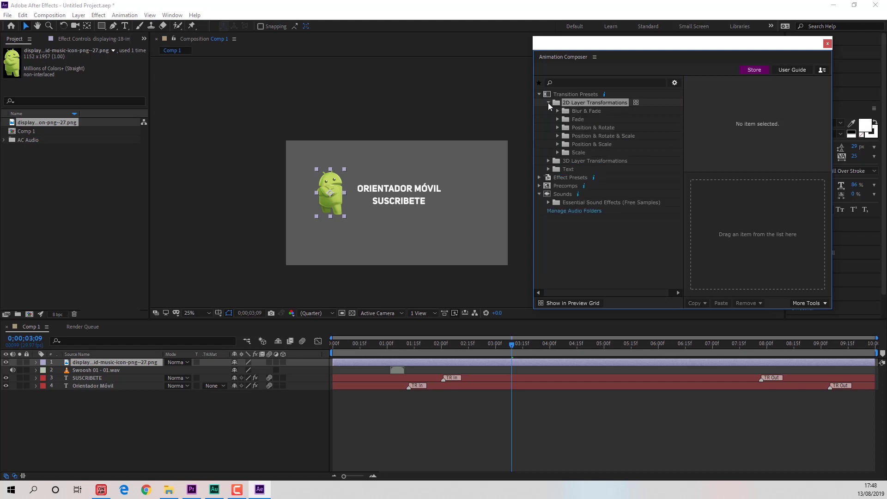
click(558, 144)
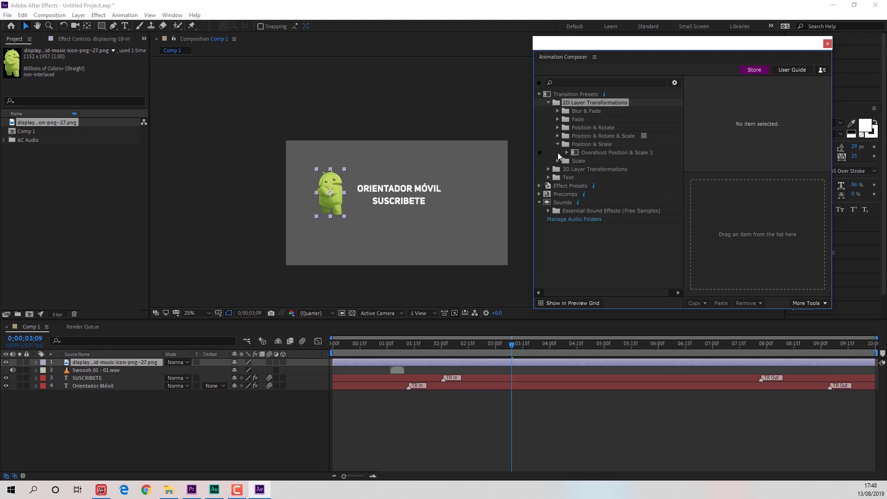
click(588, 152)
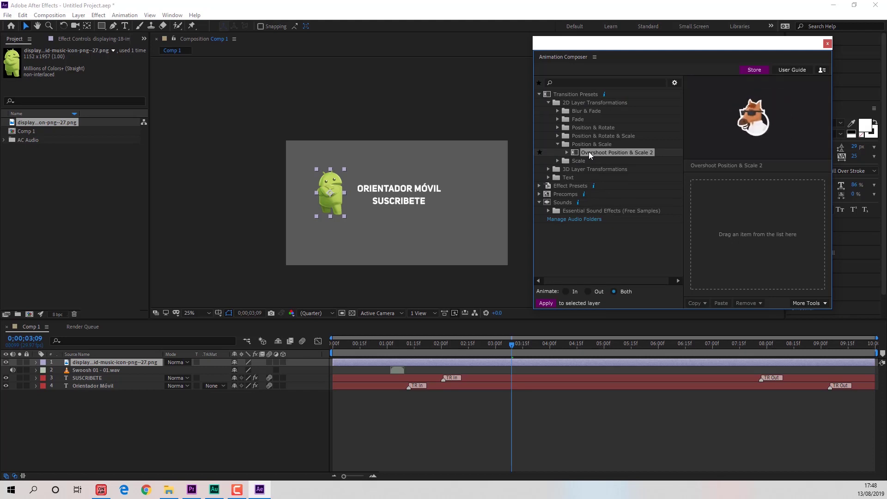
Step: Apply the 2D transition preset Overshoot Position & Rotate & Scale 4 to the Android robot layer as its In transition
click(558, 144)
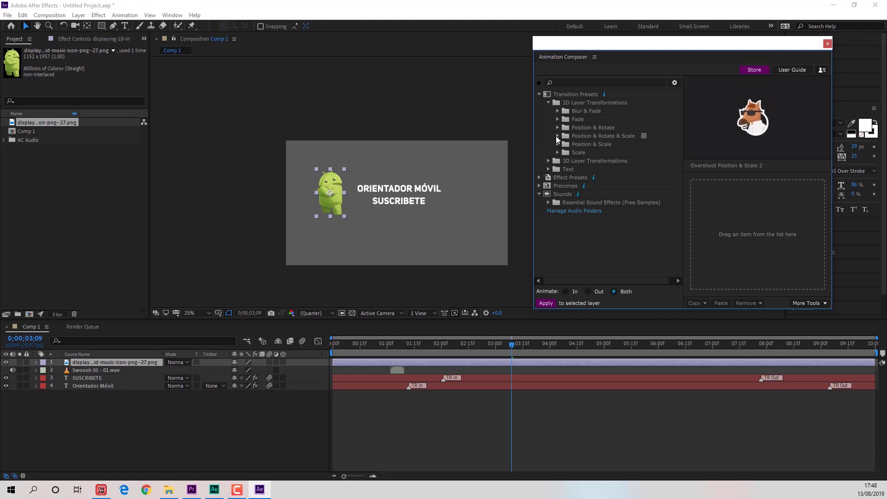
click(558, 136)
click(587, 145)
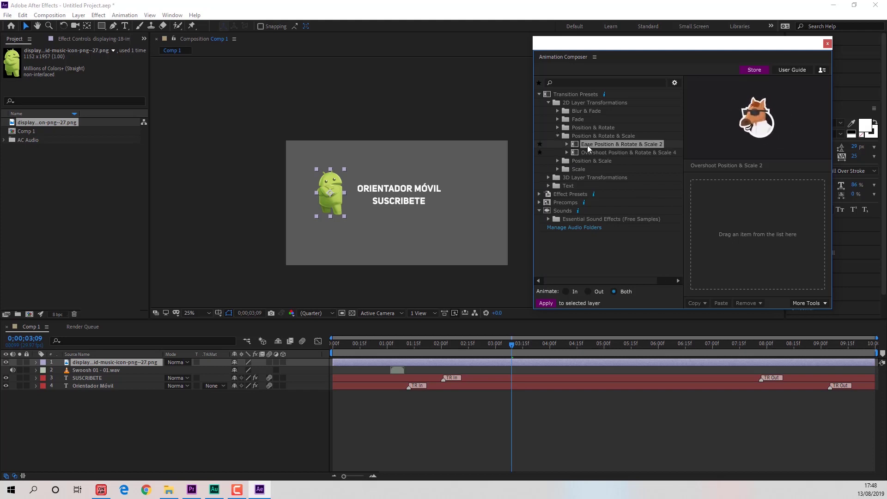
click(592, 151)
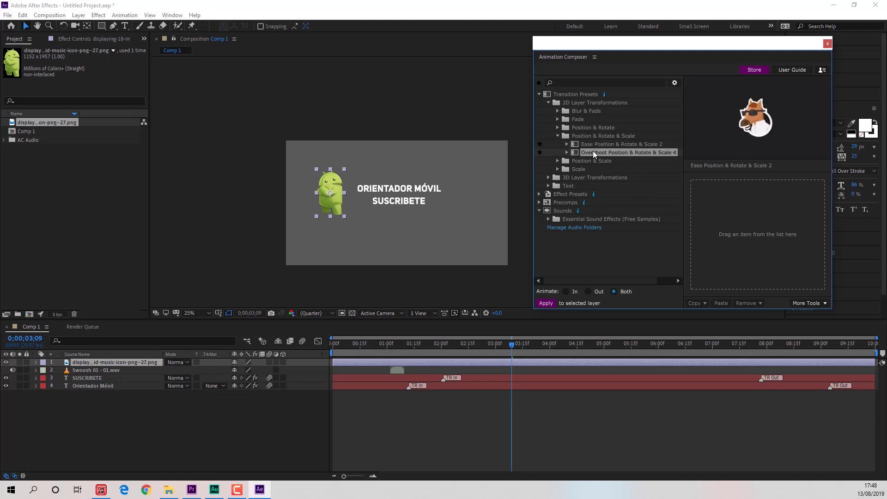
mouse_move(594, 152)
mouse_down()
mouse_move(728, 209)
mouse_move(714, 202)
mouse_up()
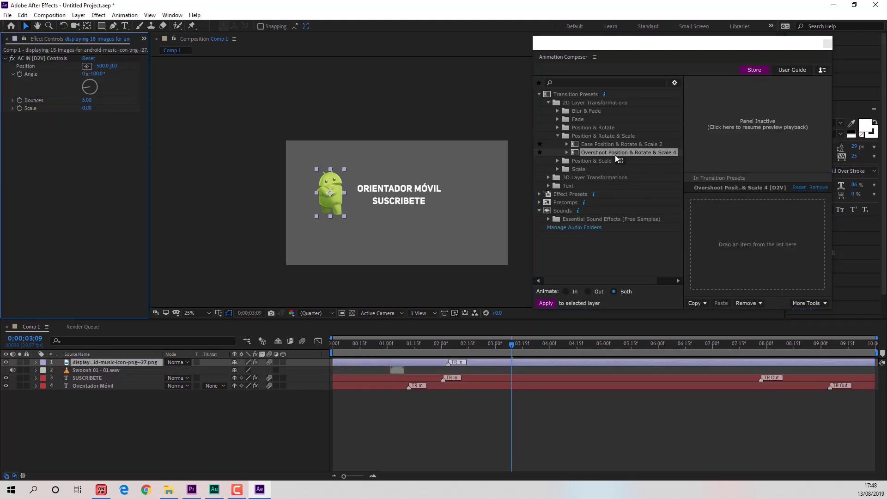
Step: Apply the Overshoot Scale From Anchor Point 2 preset to the Android robot layer as its Out transition
click(557, 169)
click(566, 177)
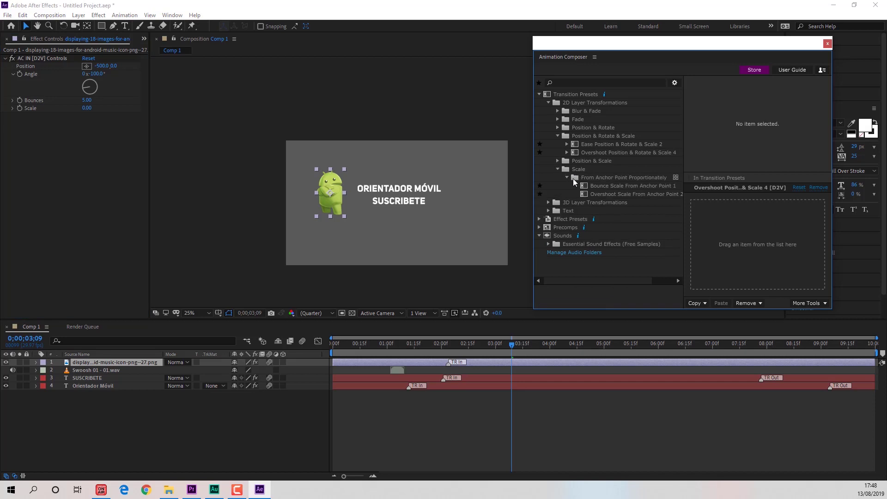
click(602, 187)
click(609, 193)
drag(609, 194, 803, 223)
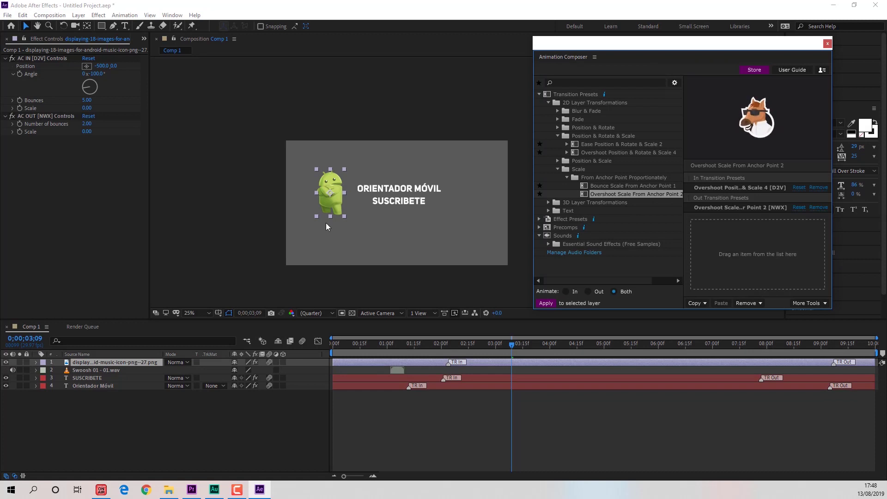
Step: Play the composition from the beginning to check the robot's transitions, stop playback and deselect the layer
drag(357, 345, 326, 346)
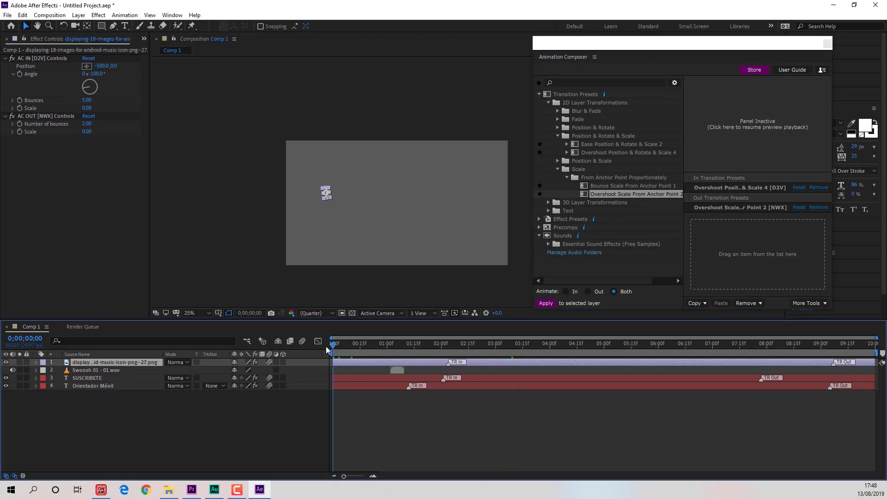
key(space)
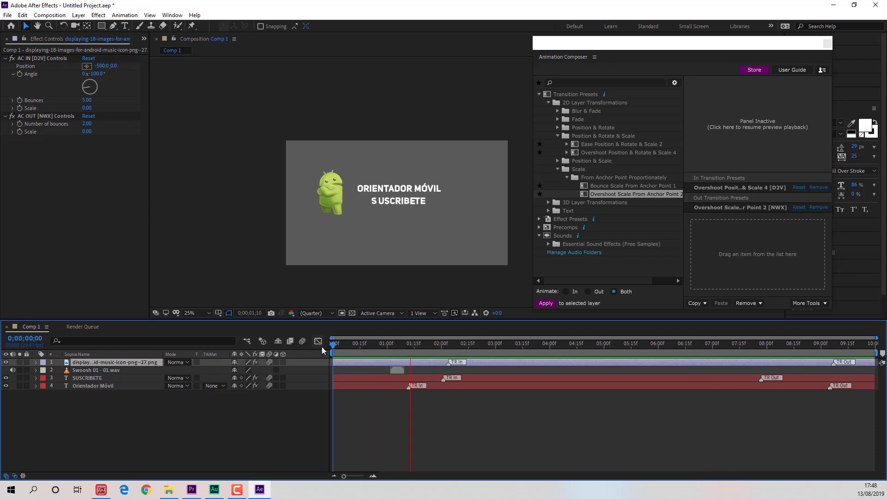
key(space)
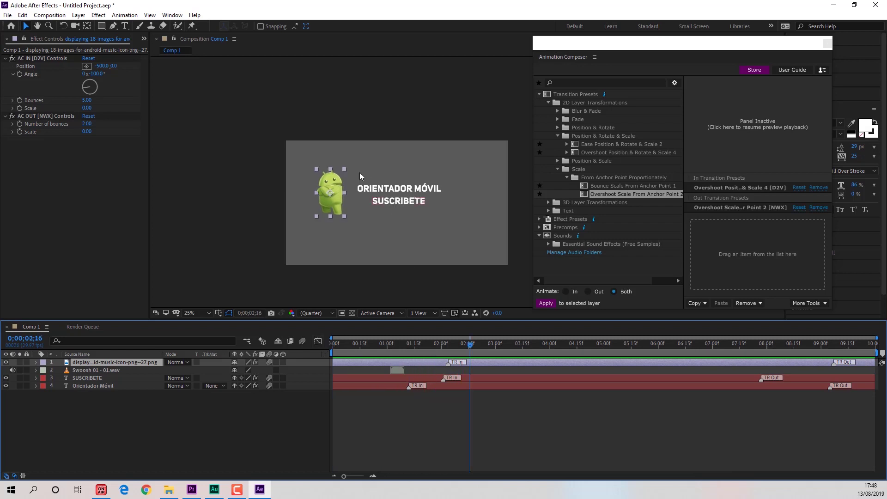
click(355, 167)
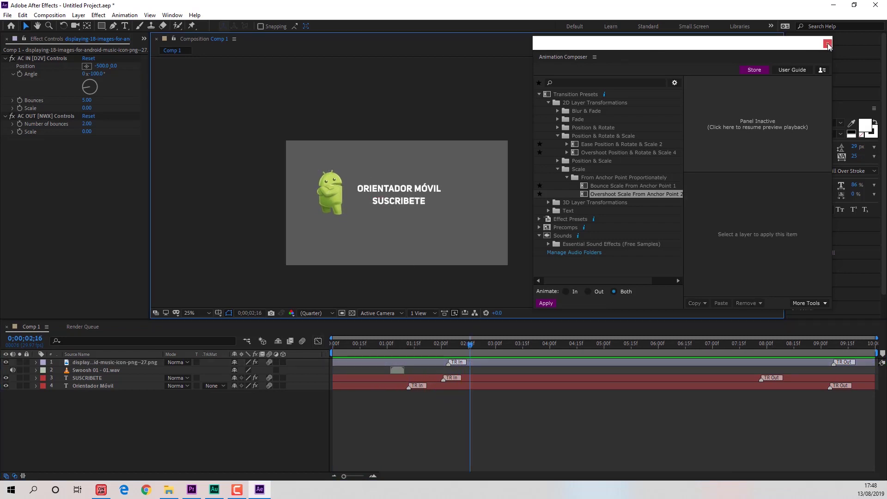
Step: Remove both the In and Out transition presets from the Android robot layer
drag(749, 46, 710, 46)
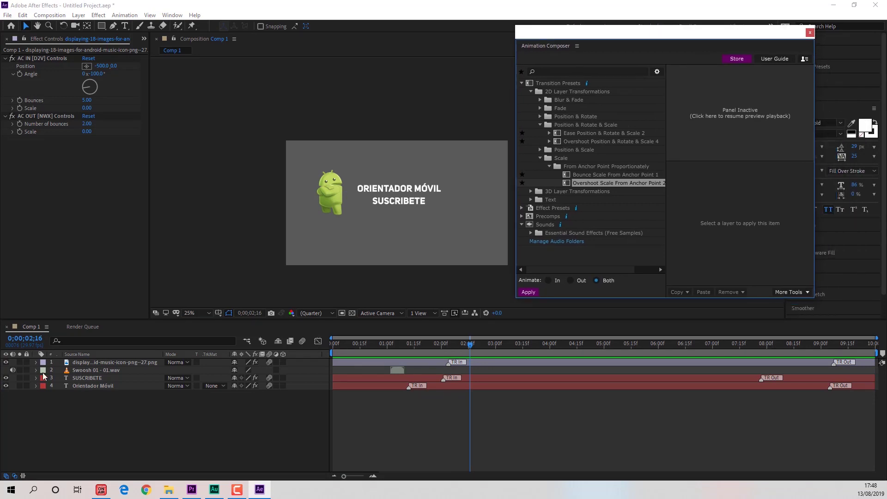
click(92, 364)
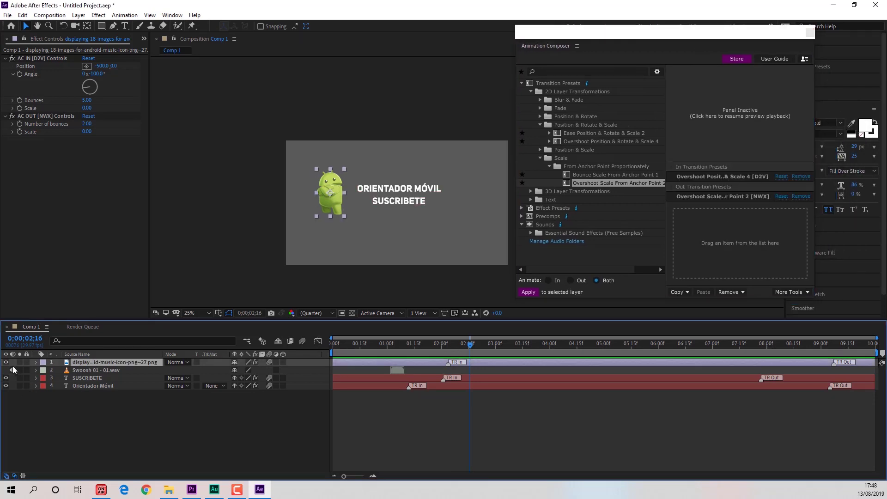
click(801, 196)
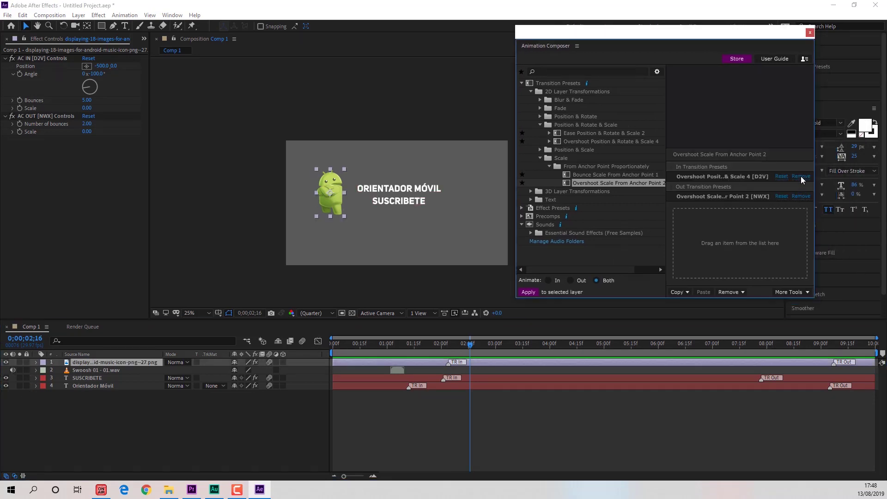
click(800, 177)
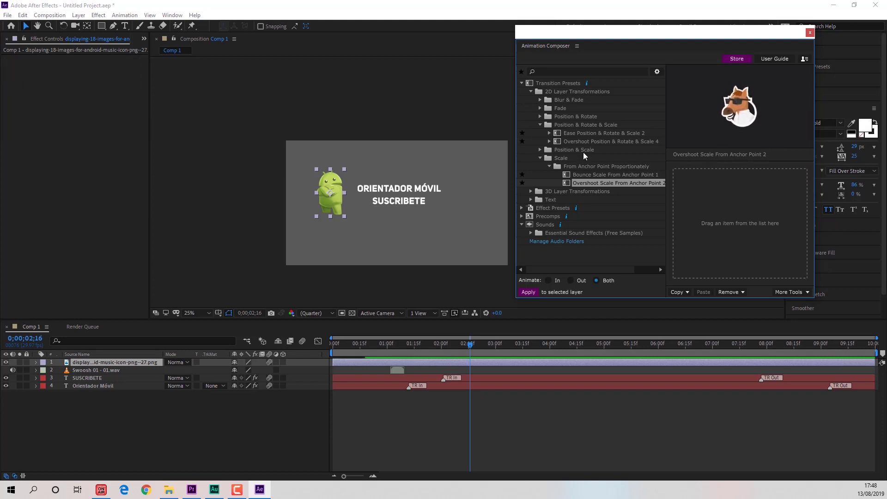
Step: Apply the 2D effect preset Cosine Absolute Y Sine X Position & Scale Disproportionately 1 to the Android robot layer
click(521, 83)
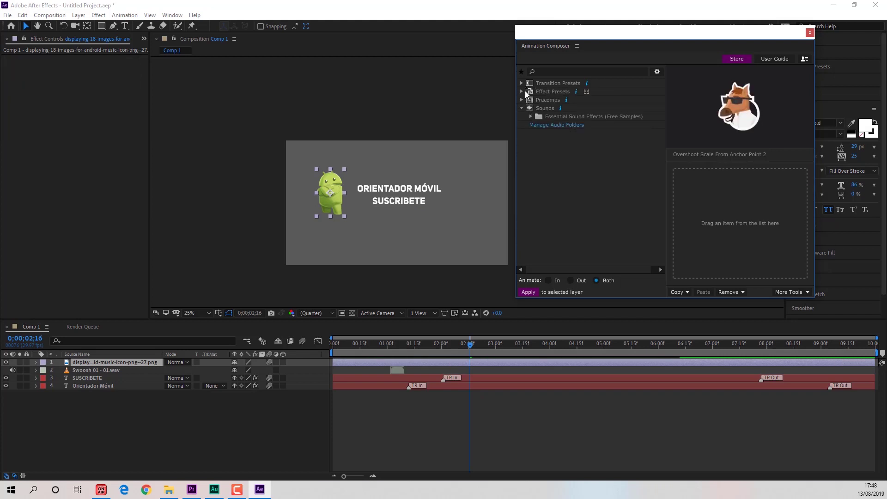
click(522, 92)
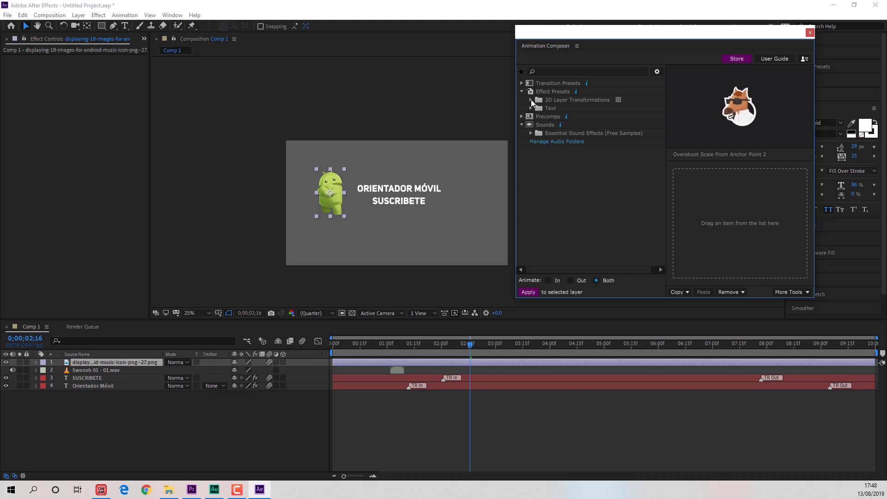
click(531, 100)
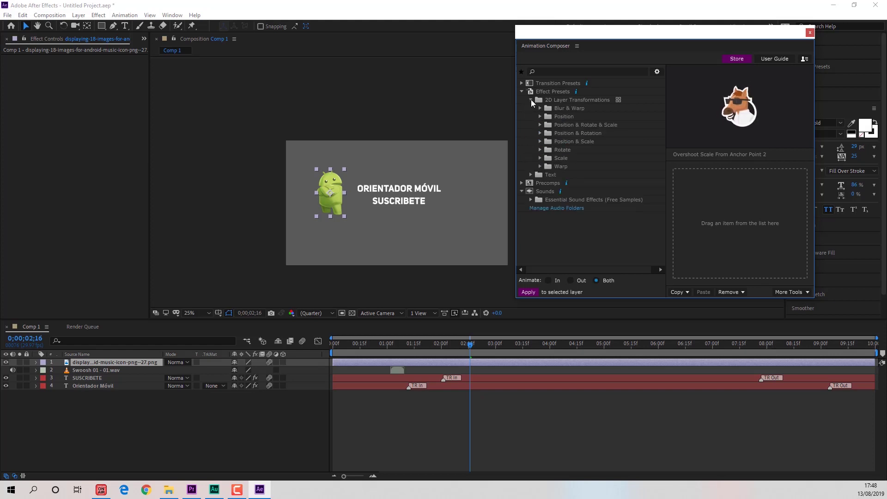
click(539, 141)
click(584, 158)
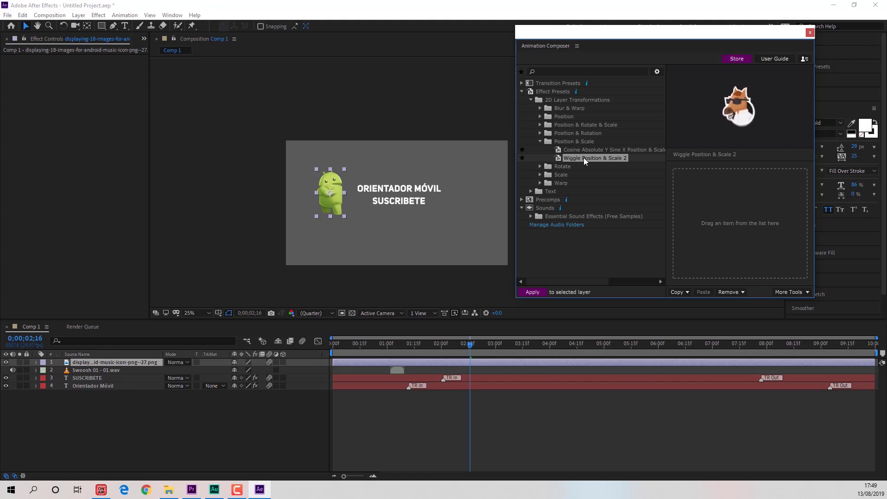
click(580, 150)
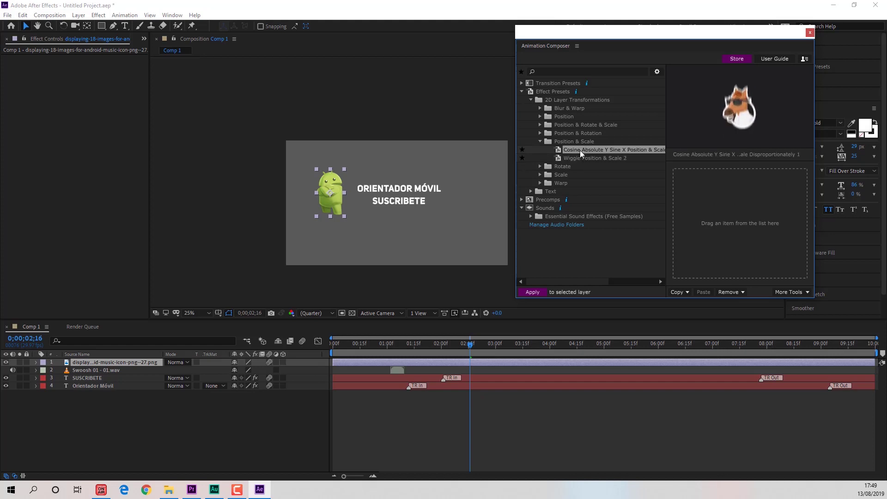
drag(580, 152, 711, 205)
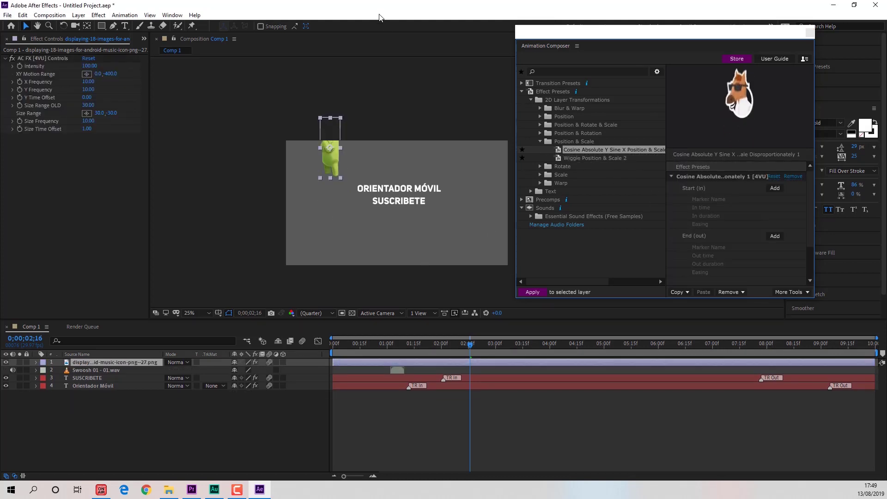
Step: Play the composition from the beginning and remove the Cosine Absolute effect preset from the Android robot layer
drag(348, 352, 323, 351)
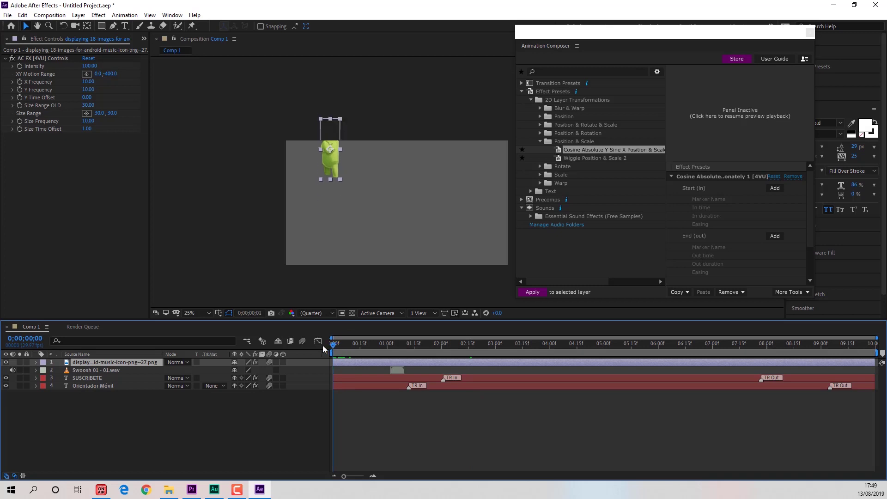
key(space)
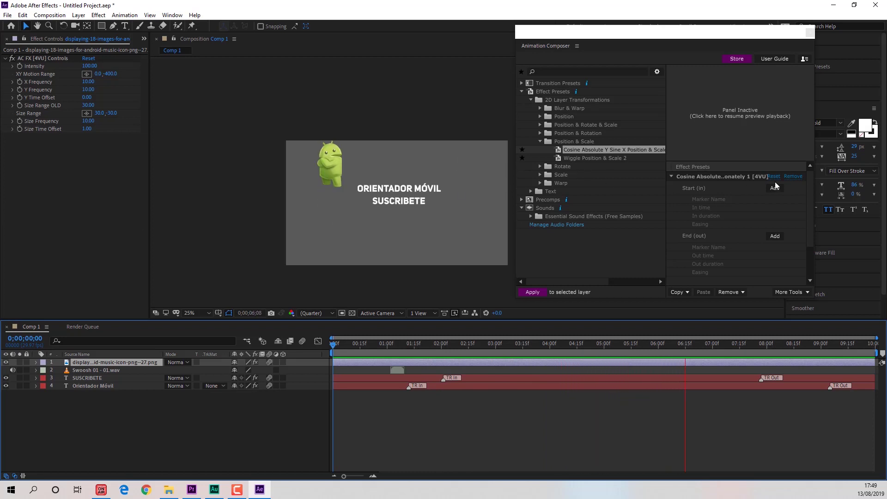
click(792, 177)
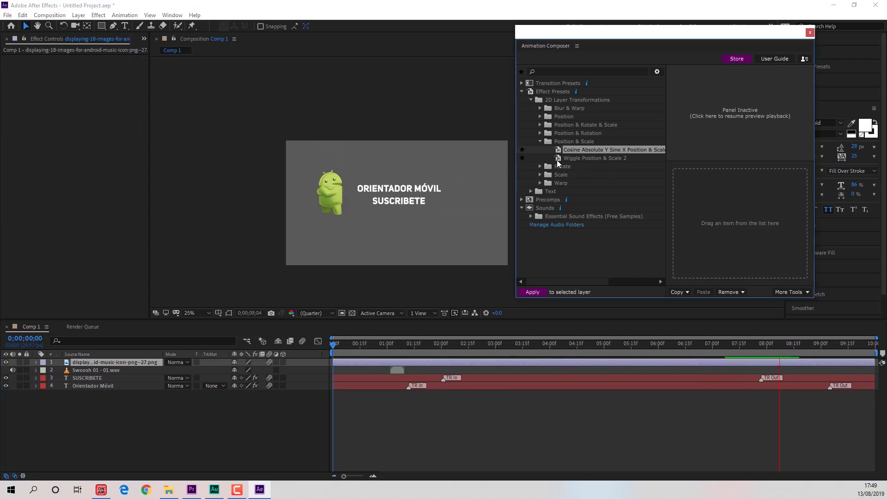
Step: Apply the Wave Warp 2 effect preset to the Android robot layer, dismiss the error dialog and stop playback
click(540, 183)
click(578, 192)
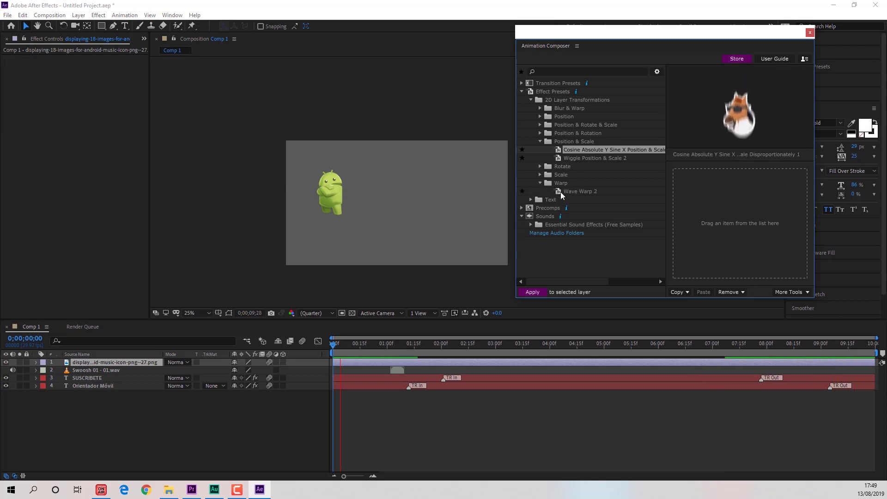
drag(578, 192, 728, 222)
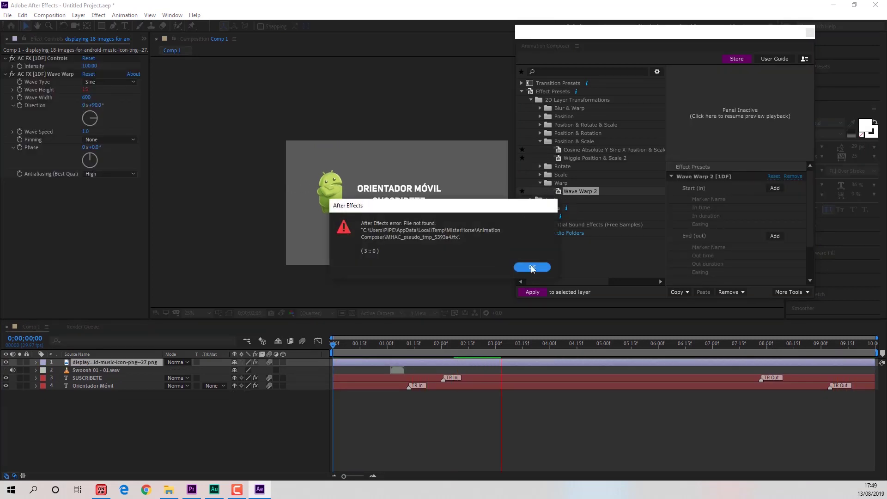
click(531, 267)
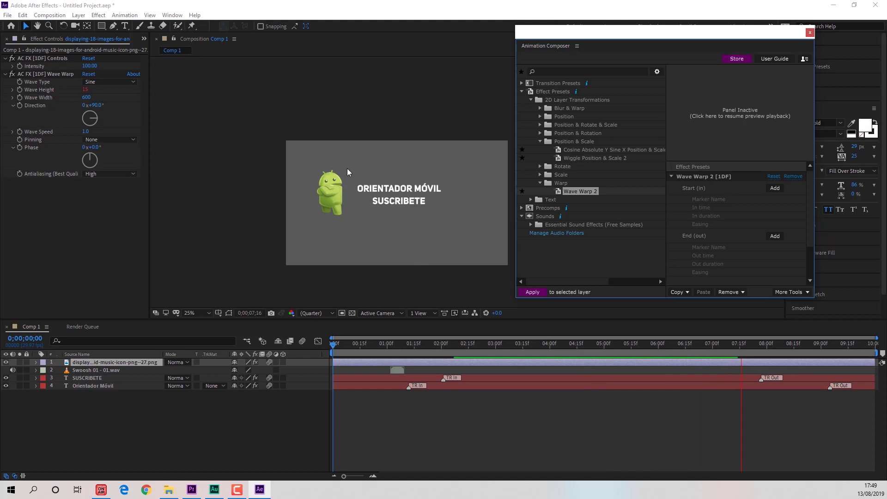
key(space)
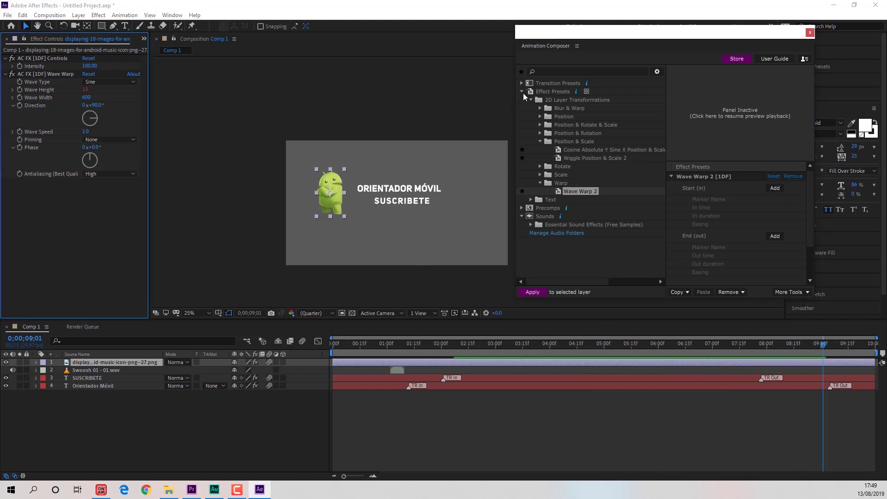
Step: Play the composition from the beginning, check the video open in Premiere Pro and return to After Effects
click(522, 92)
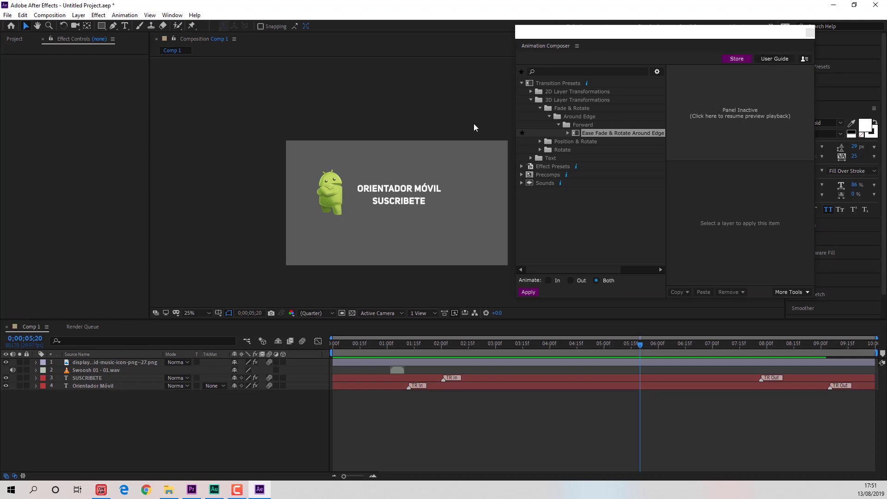
drag(349, 351, 316, 354)
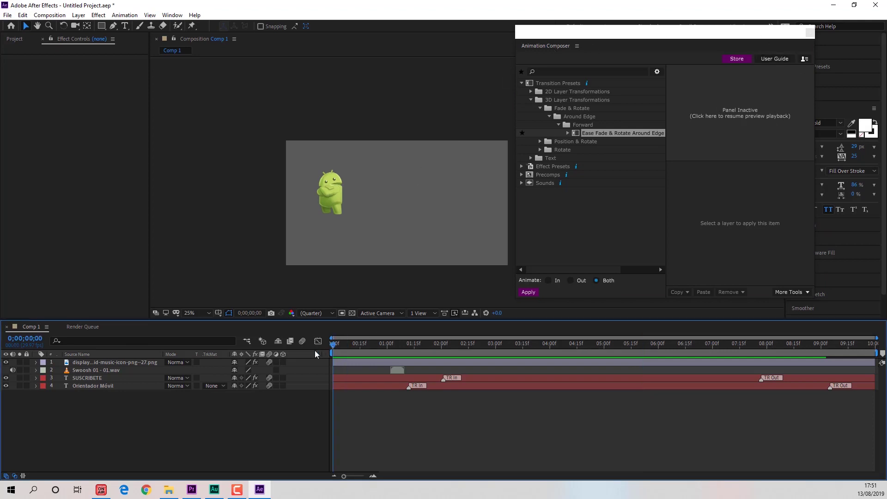
key(space)
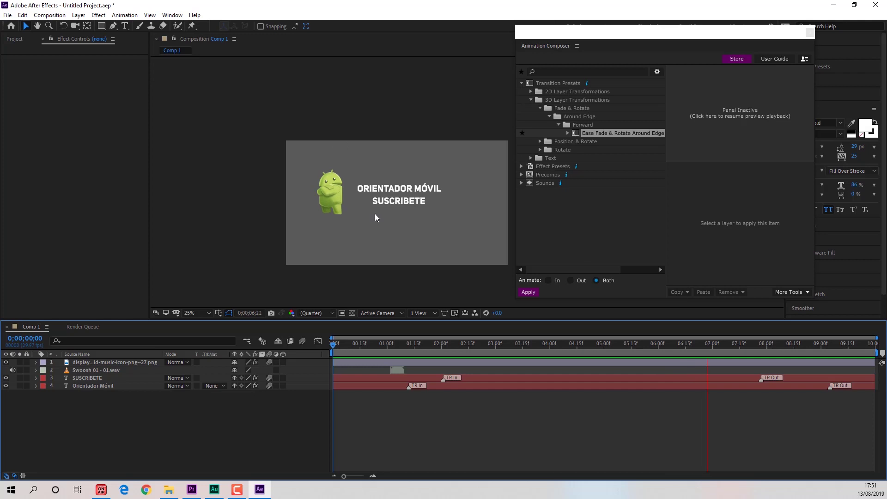
click(192, 489)
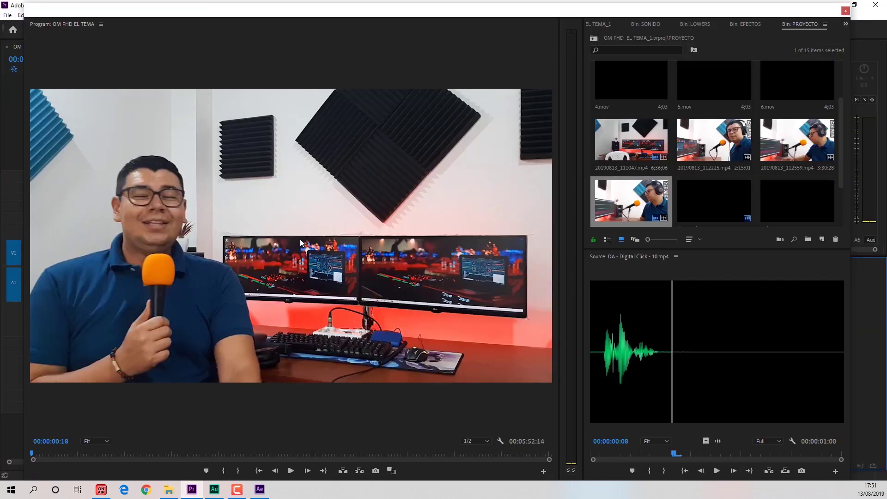
key(alt+Tab)
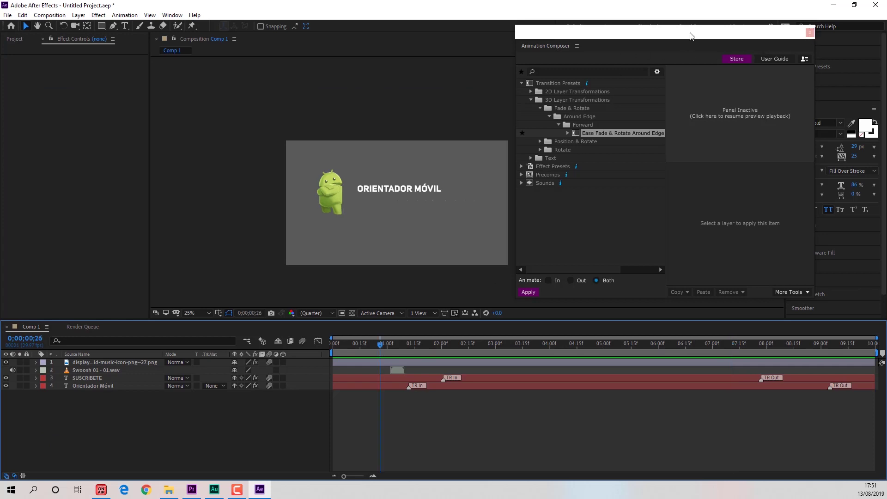
Step: Dock and close the Animation Composer panel, and fit the composition to its enlarged viewer
drag(610, 47, 824, 97)
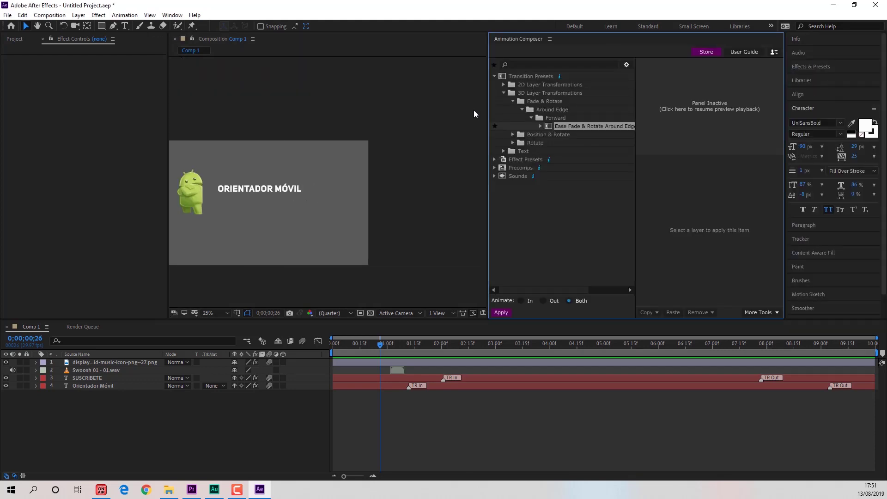
drag(489, 108, 685, 108)
click(746, 39)
click(779, 41)
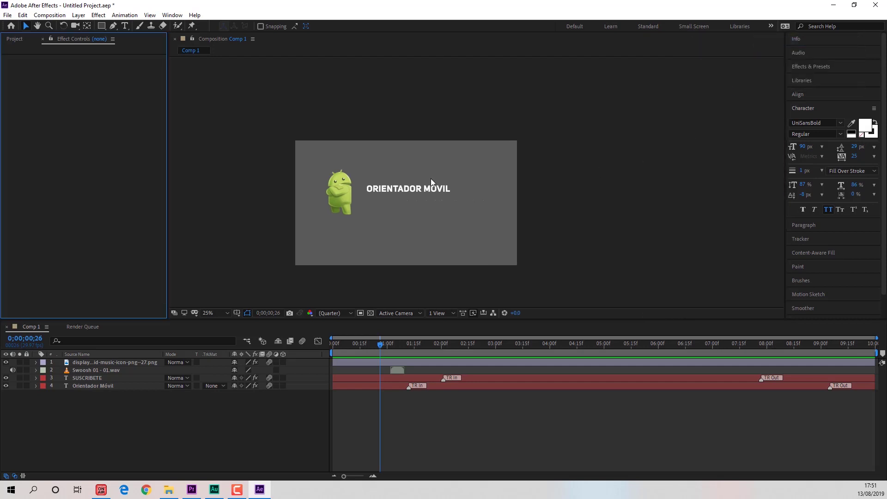
click(218, 312)
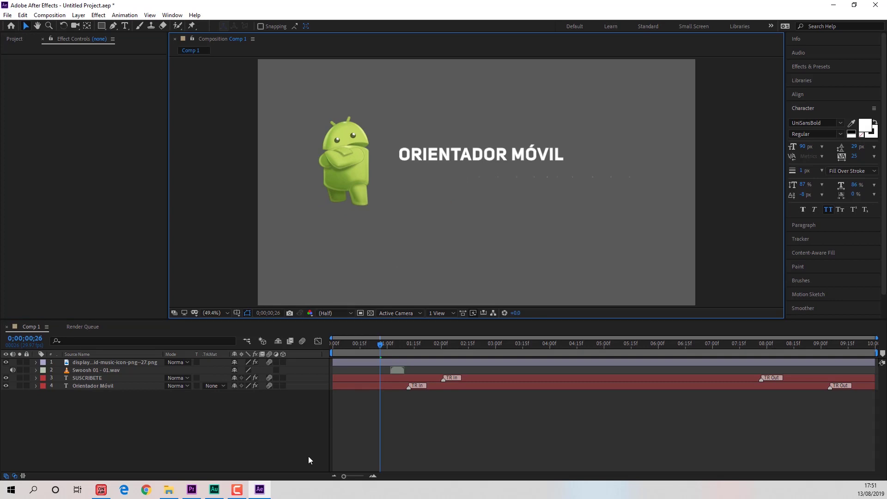
Step: Look at the target video in Premiere Pro, return to After Effects and turn on the composition's transparency grid
click(193, 487)
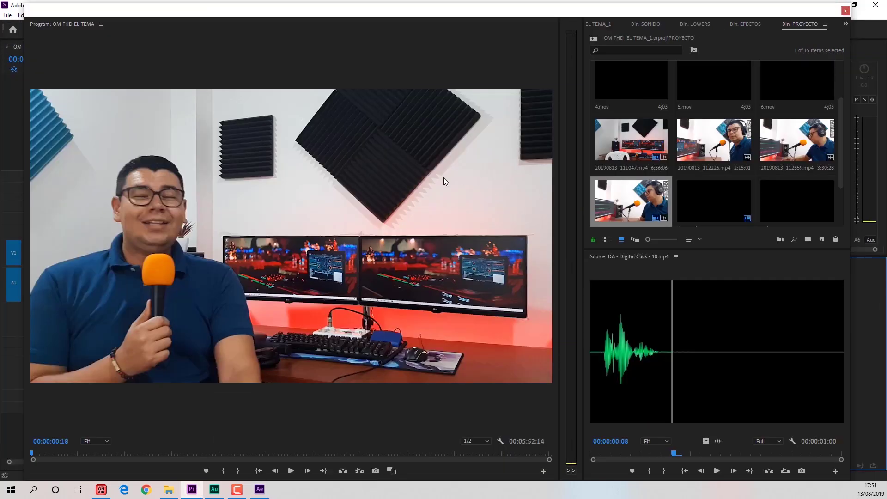
key(alt+Tab)
click(331, 176)
click(384, 167)
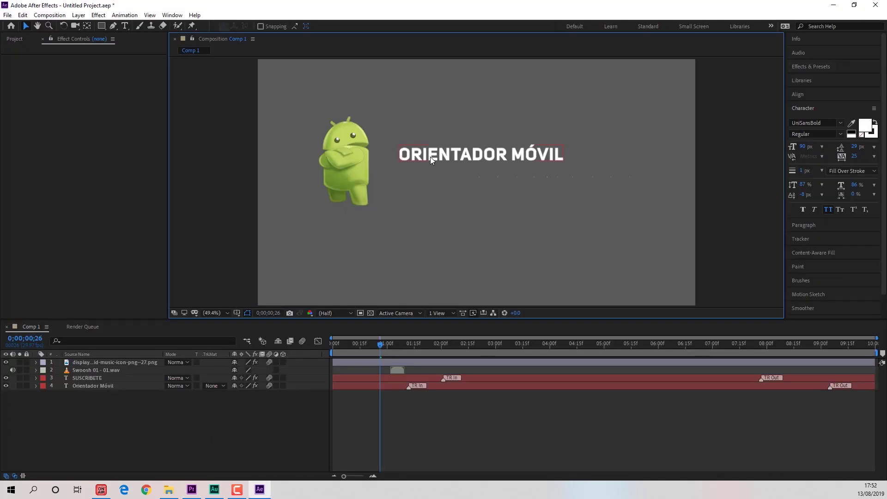
click(371, 314)
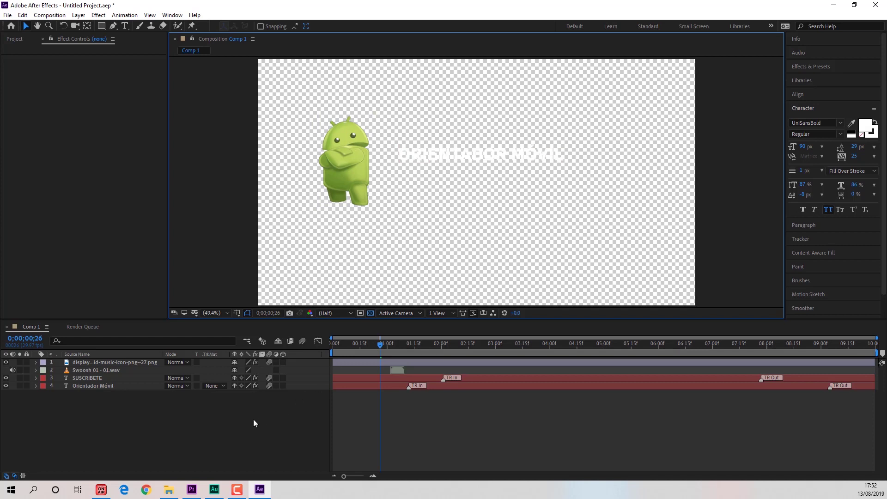
Step: Add Comp 1 to the render queue for export
click(7, 16)
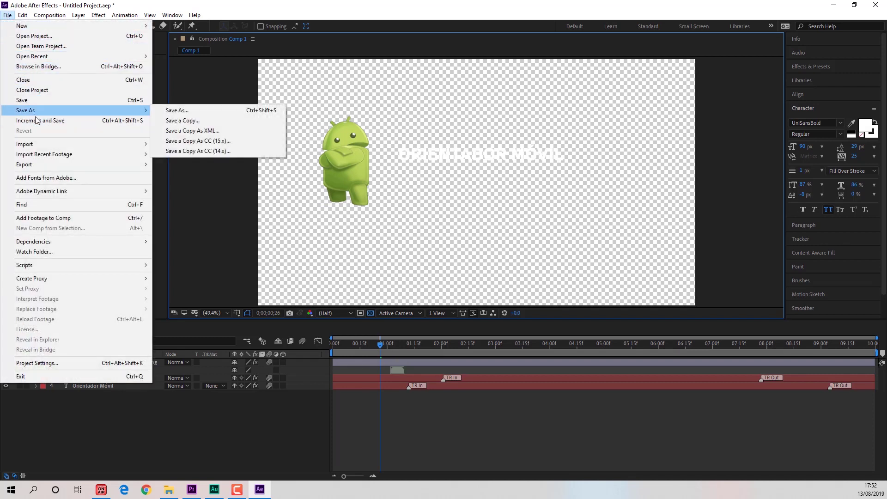
mouse_move(37, 166)
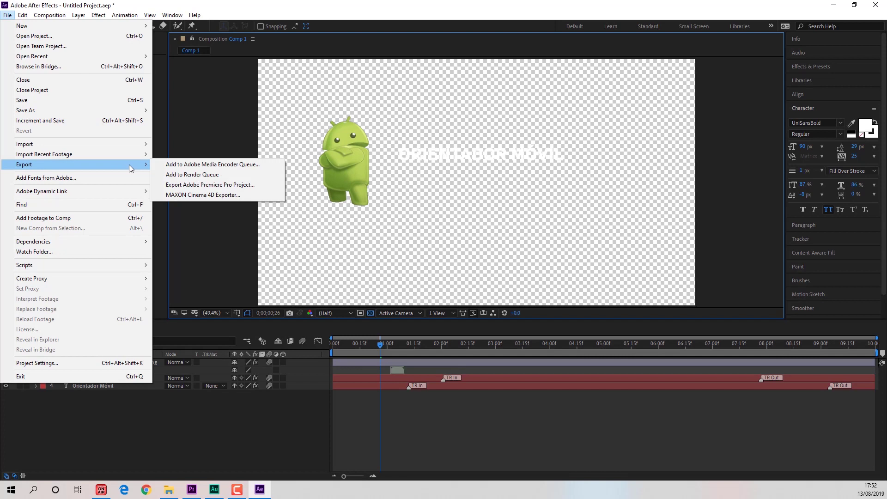
click(193, 175)
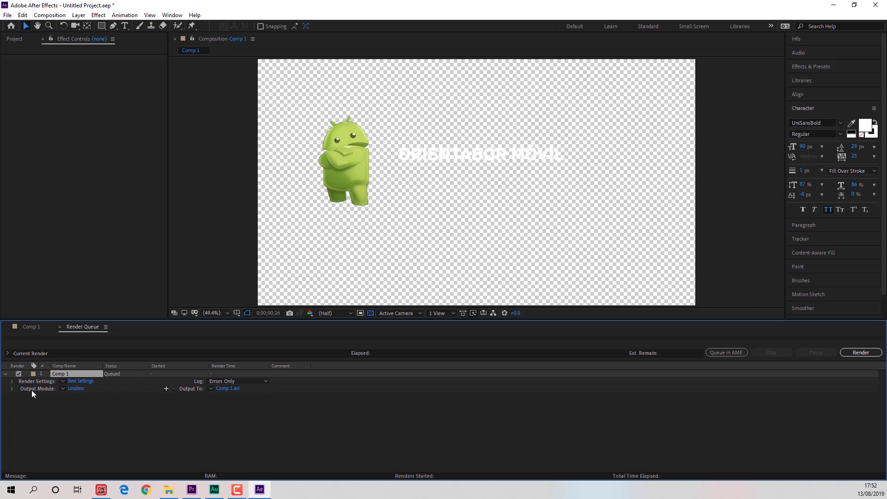
Step: Set the output module format of the queued Comp 1 to QuickTime
click(76, 389)
drag(335, 93, 539, 69)
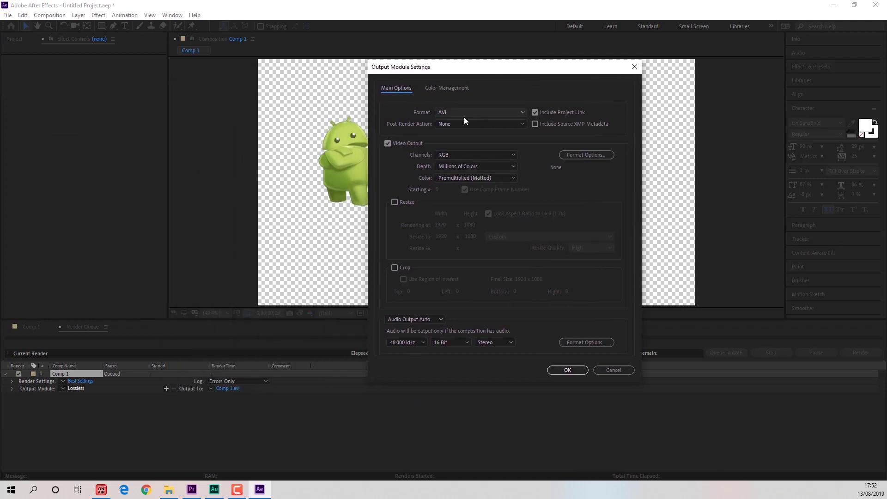
click(458, 113)
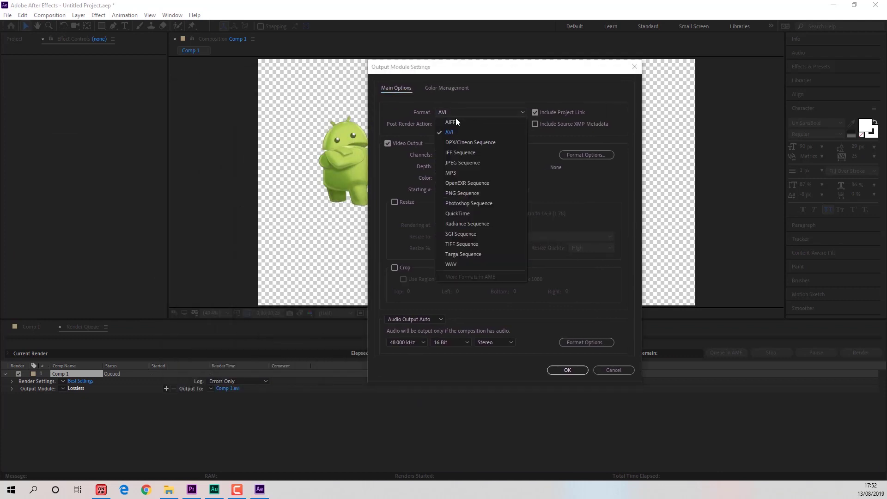
click(459, 213)
click(462, 111)
click(462, 112)
Step: Set the video output channels to RGB + Alpha, keep the QuickTime format and accept the output module settings
click(476, 155)
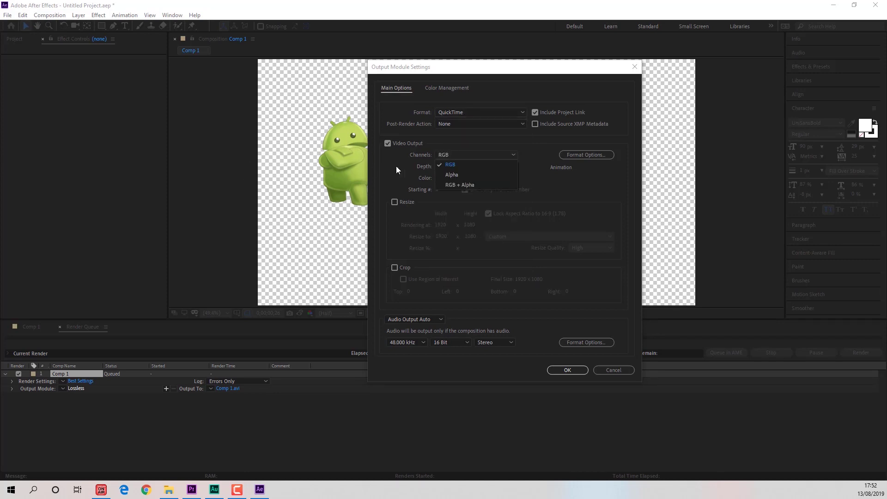
click(462, 184)
click(454, 113)
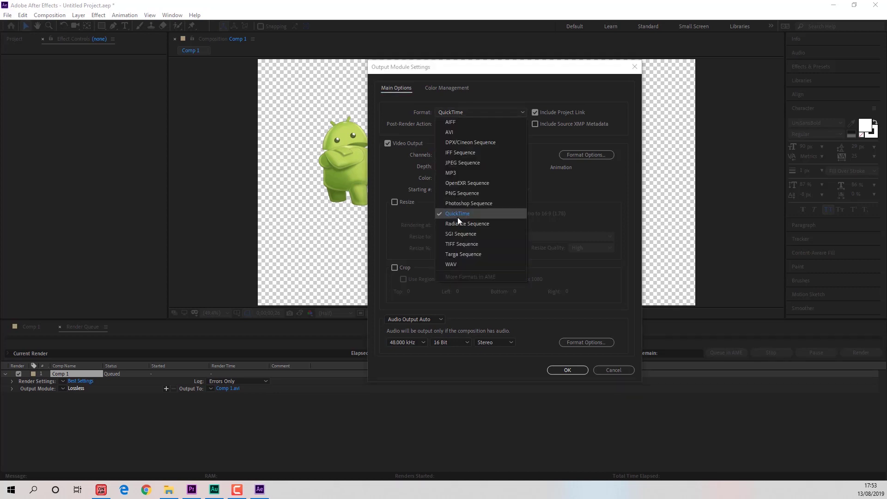
click(458, 218)
click(462, 155)
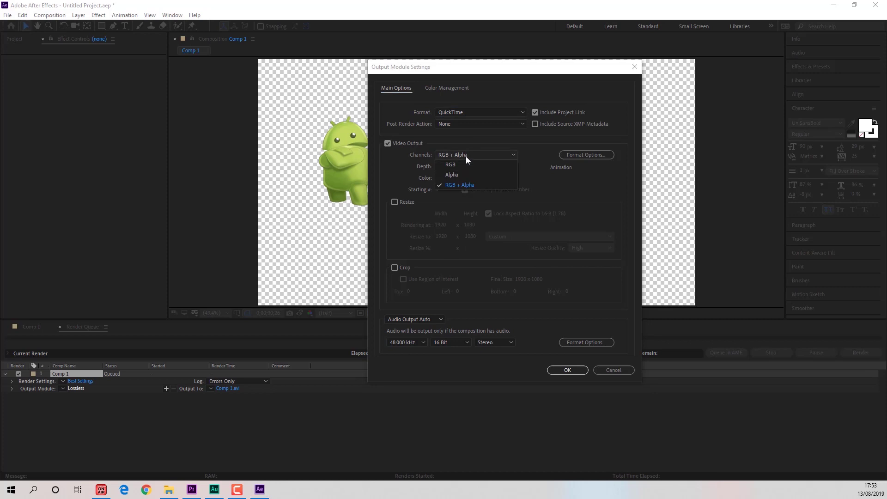
click(459, 184)
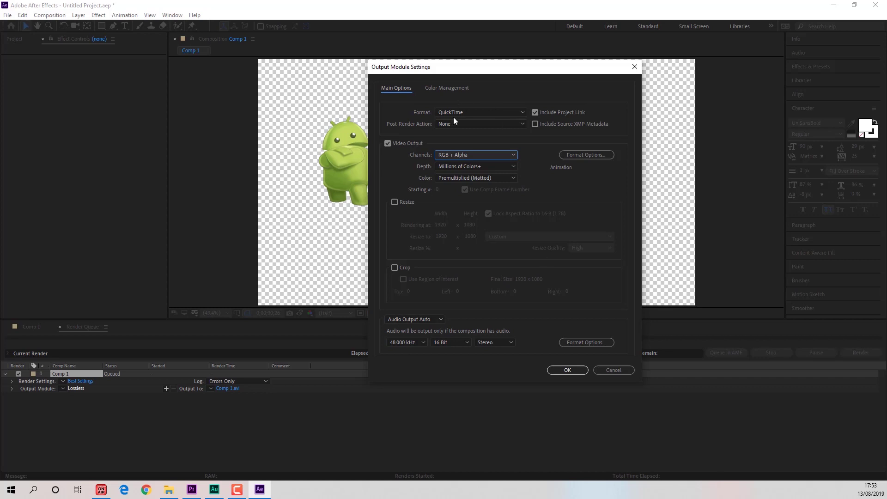
click(568, 370)
Step: Name the output movie composicion in the hORSE folder and render Comp 1
click(228, 388)
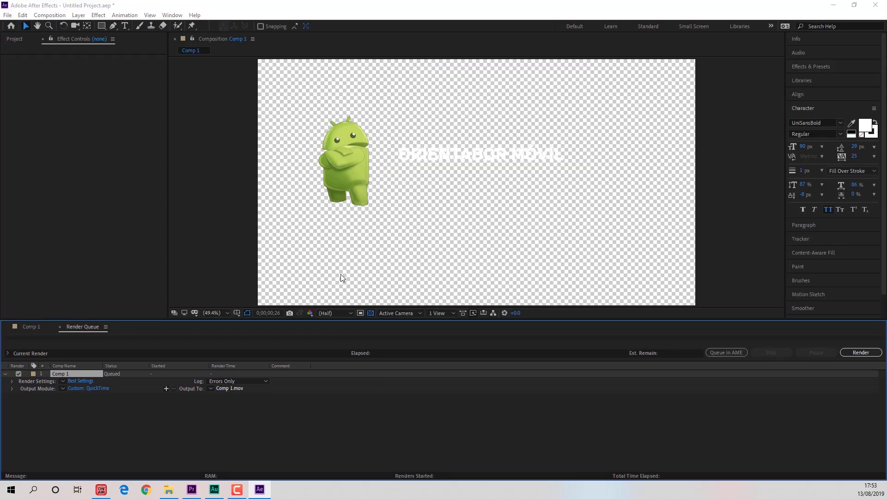
text(composicion)
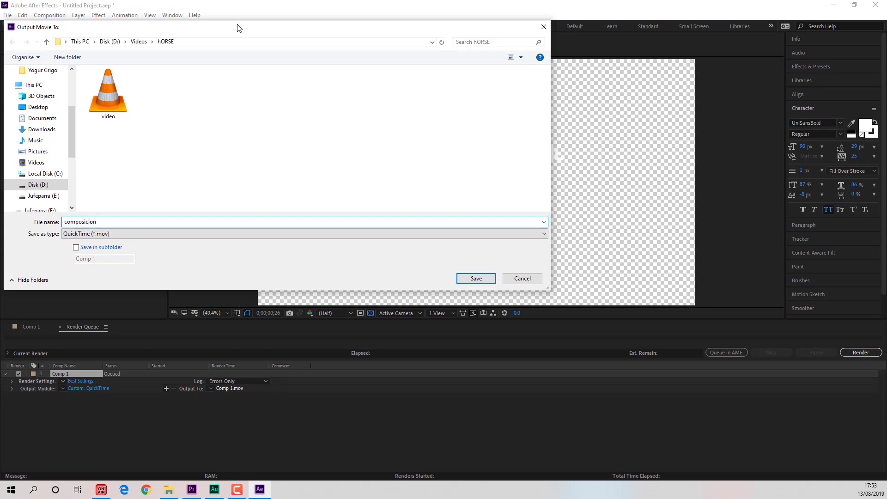
click(477, 278)
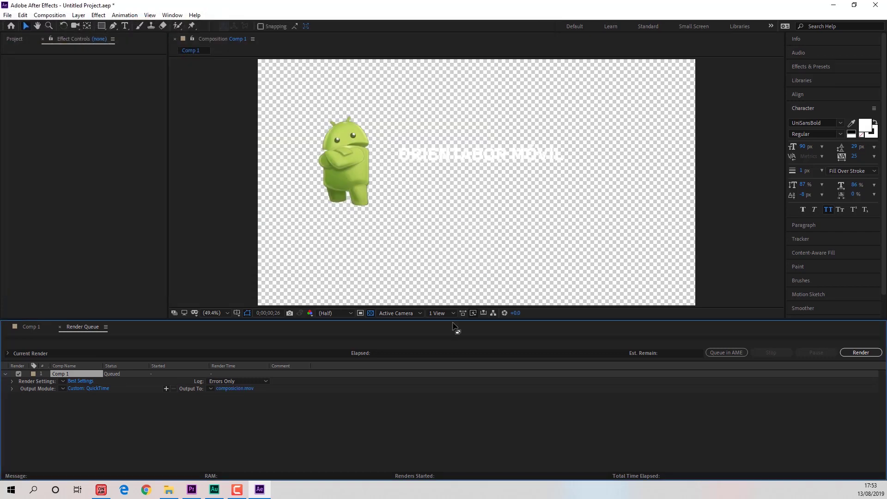
click(861, 353)
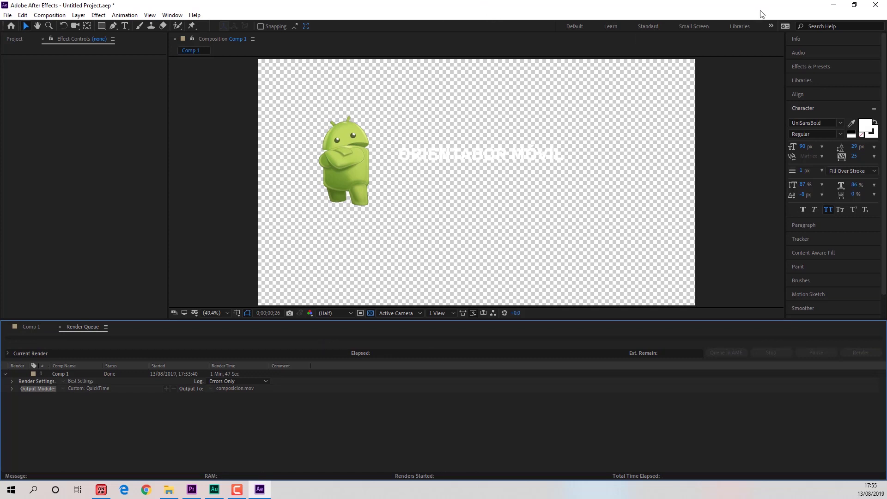
Step: Switch to Premiere Pro and import composicion.mov into the PROYECTO bin
click(834, 5)
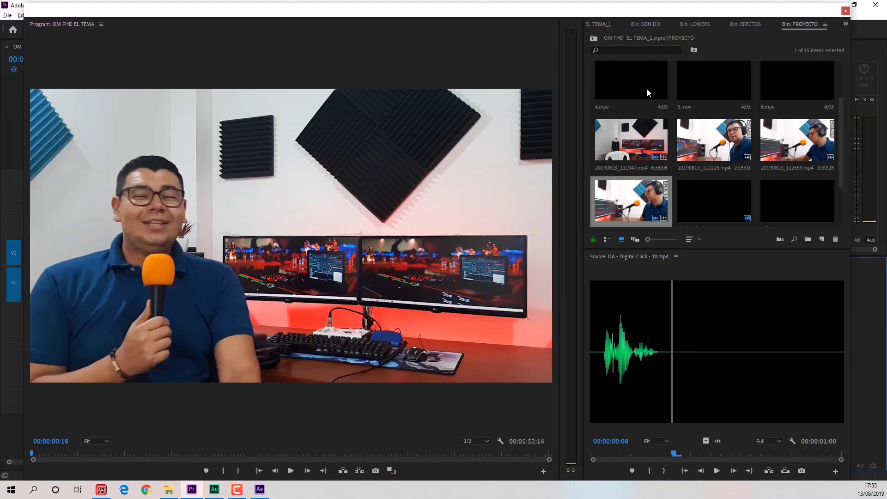
scroll(717, 129, down, 3)
click(762, 190)
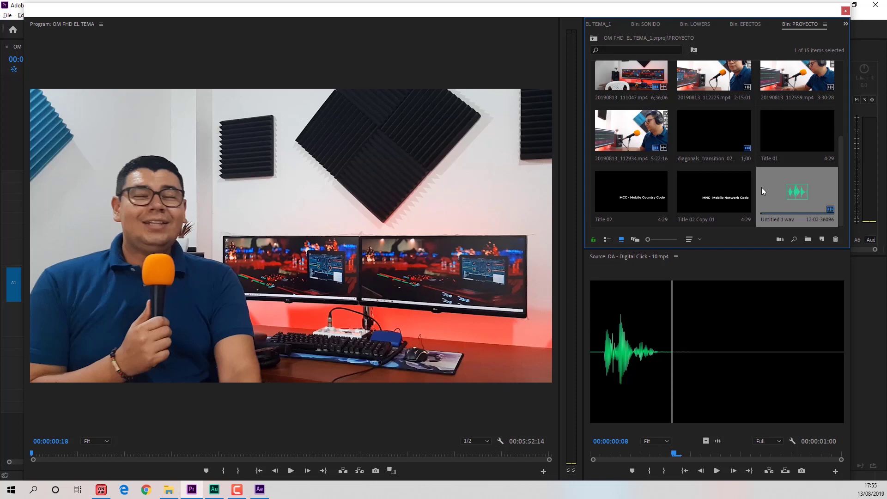
key(ctrl+i)
scroll(32, 222, down, 5)
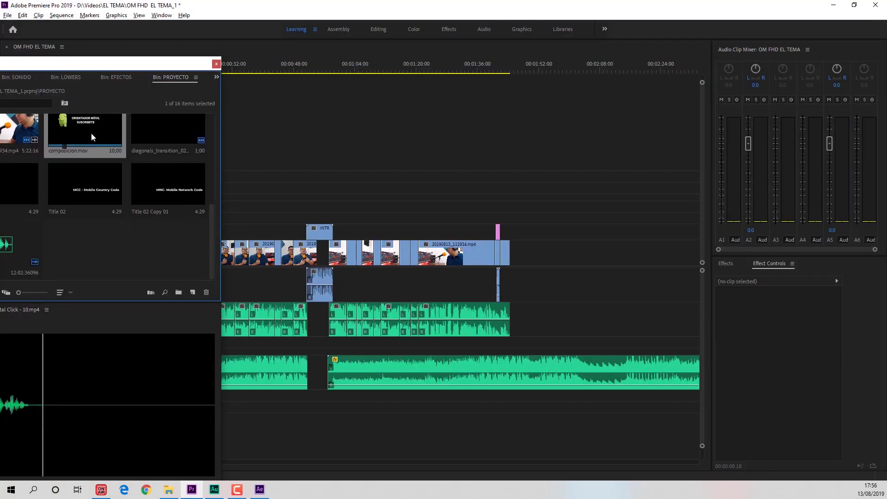
Step: Place composicion.mov on video track V2 above the talking-head clips at about 30 seconds, and set the playhead within it
drag(91, 132, 530, 253)
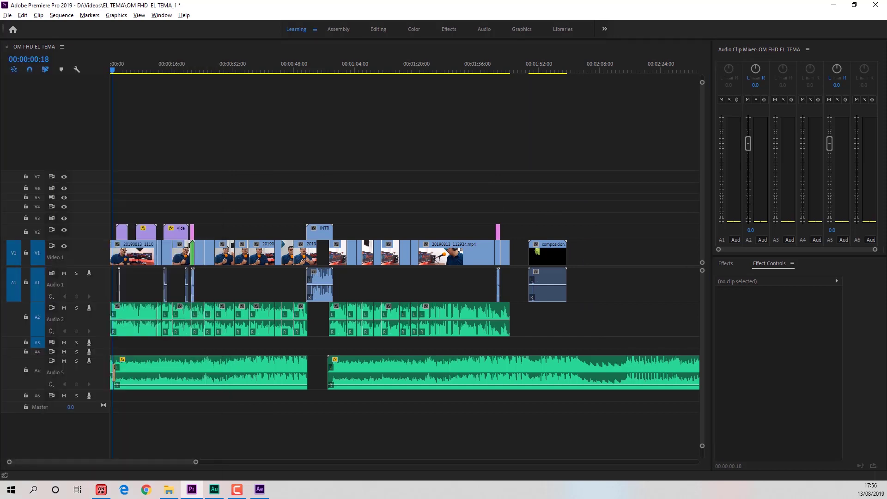
click(548, 252)
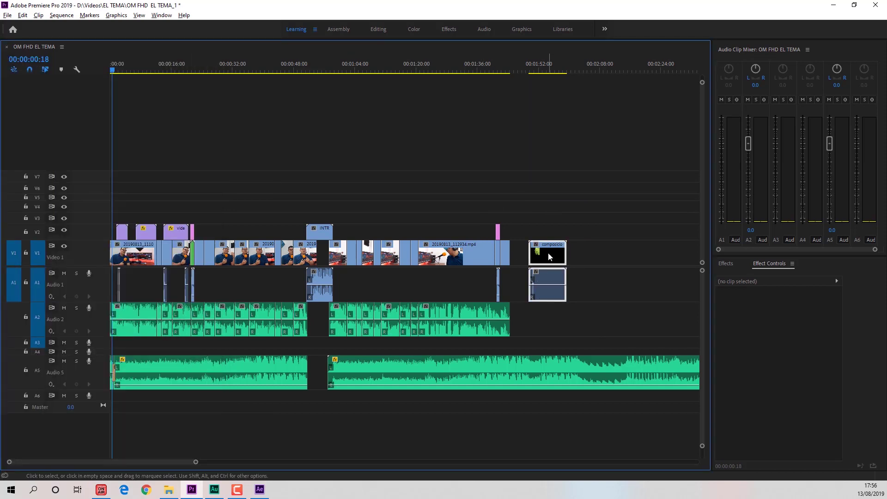
drag(549, 256, 242, 234)
click(239, 67)
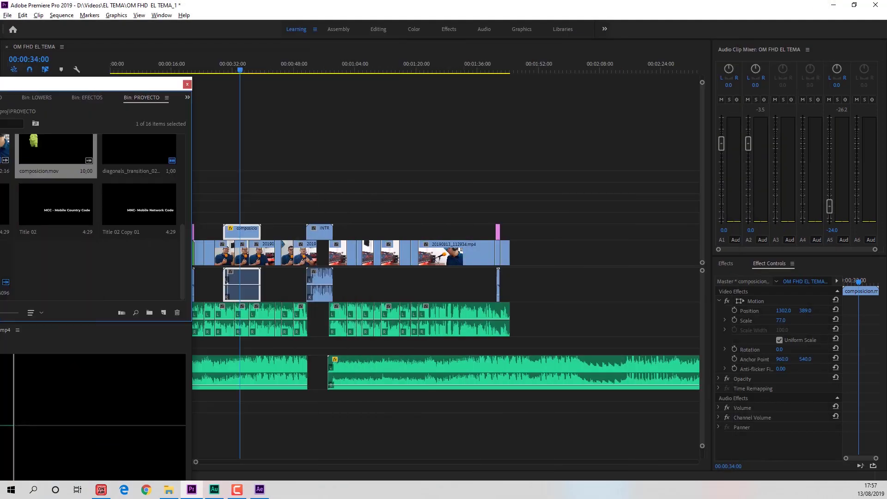
Step: Play the sequence from 00:00:25:22 past the end of the composicion.mov overlay to review it over the footage
click(209, 67)
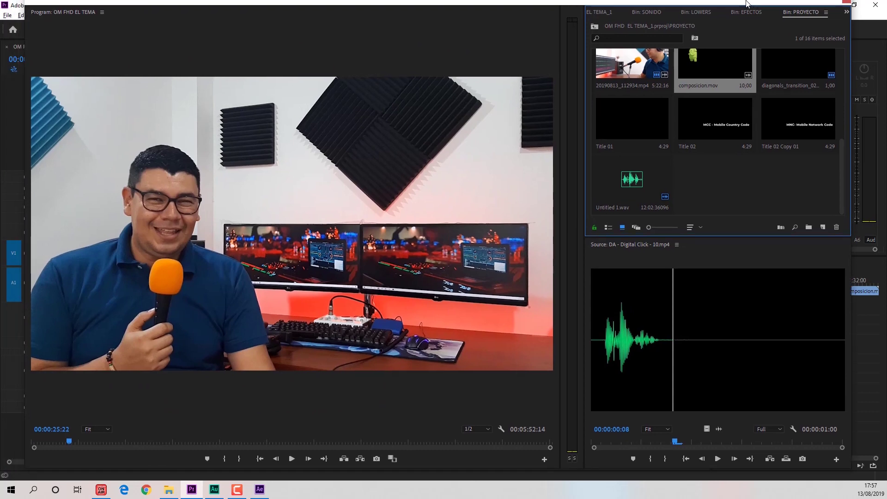
key(space)
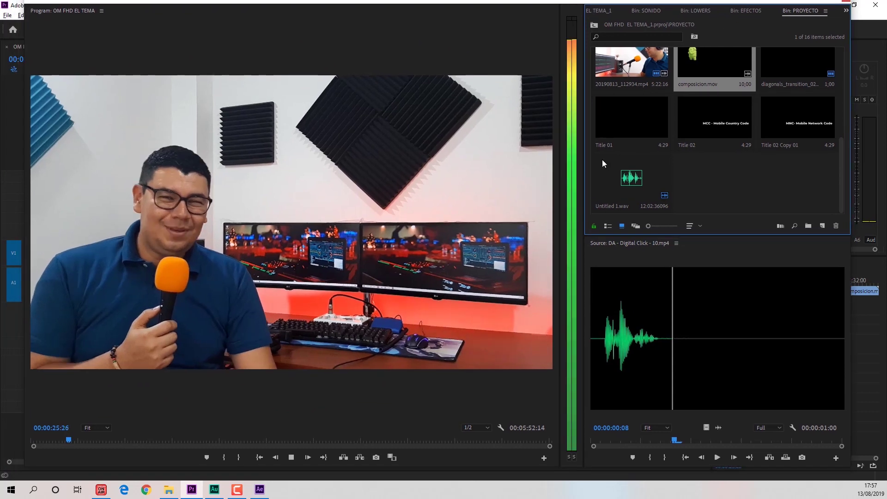
drag(516, 5, 488, 10)
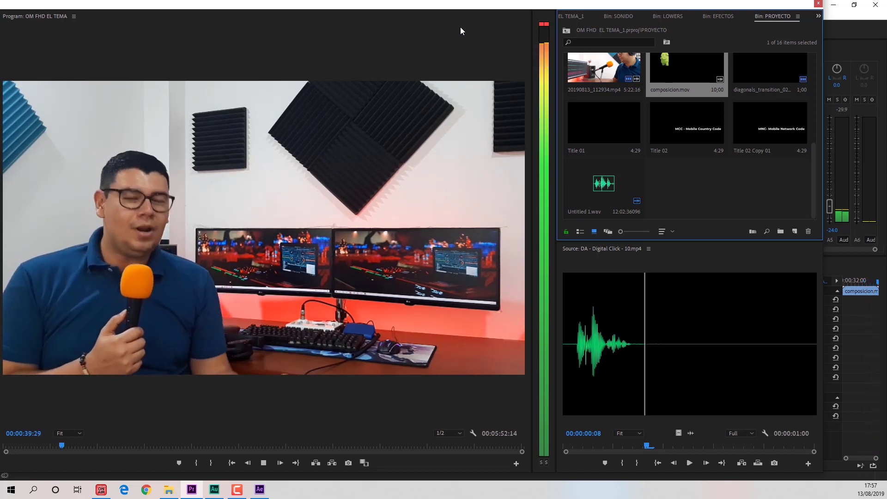
key(space)
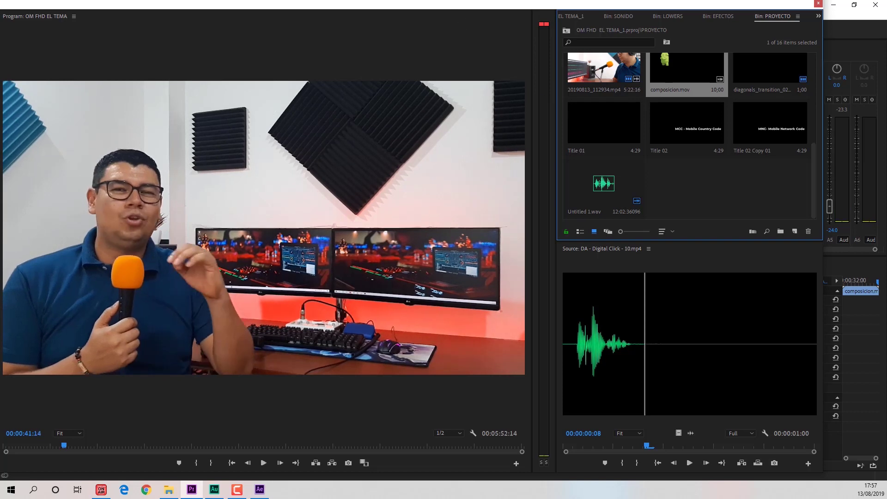
key(alt+shift+1)
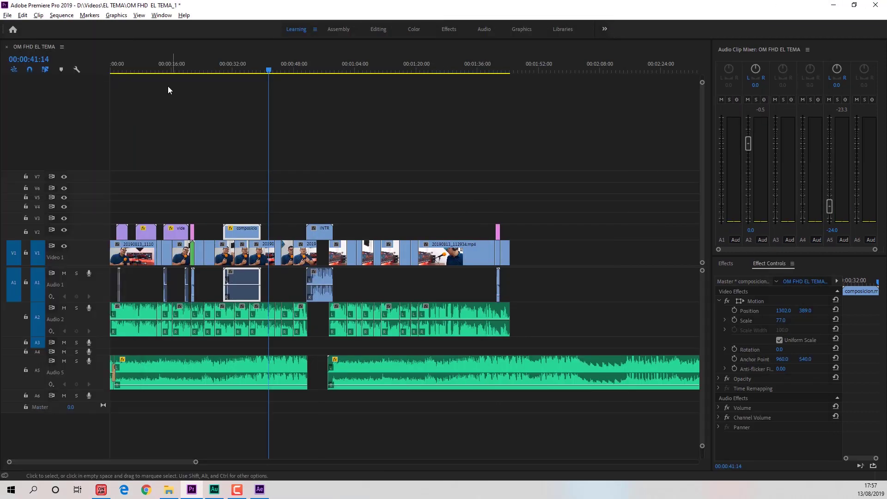
Step: Set the playhead to 00:00:34:17 within the composicion.mov overlay and view that frame in the floating Program monitor window
click(243, 65)
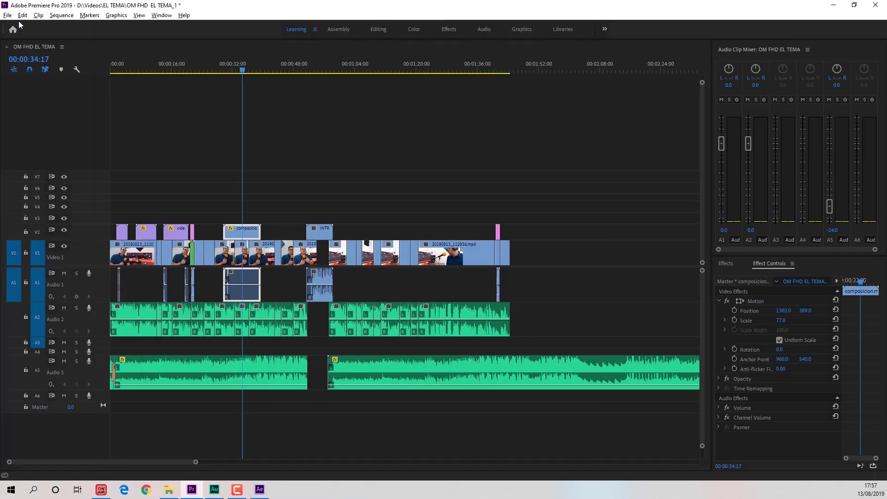
key(alt+shift+2)
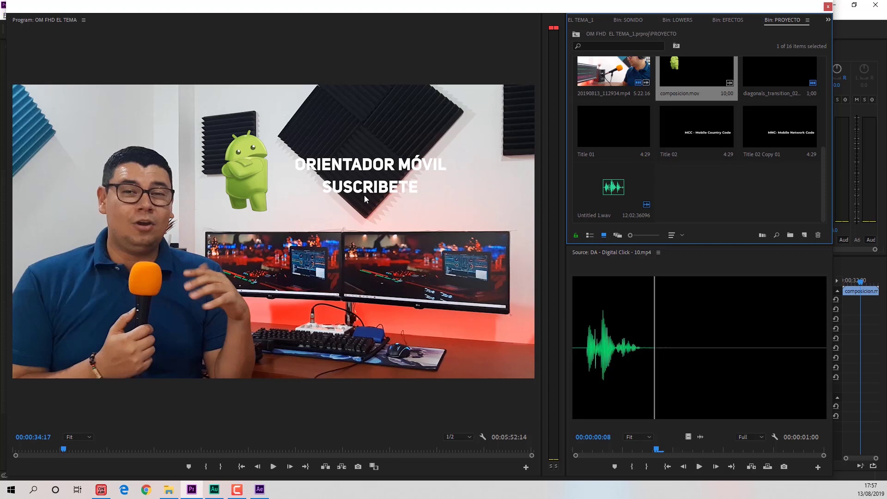
double_click(477, 12)
double_click(458, 29)
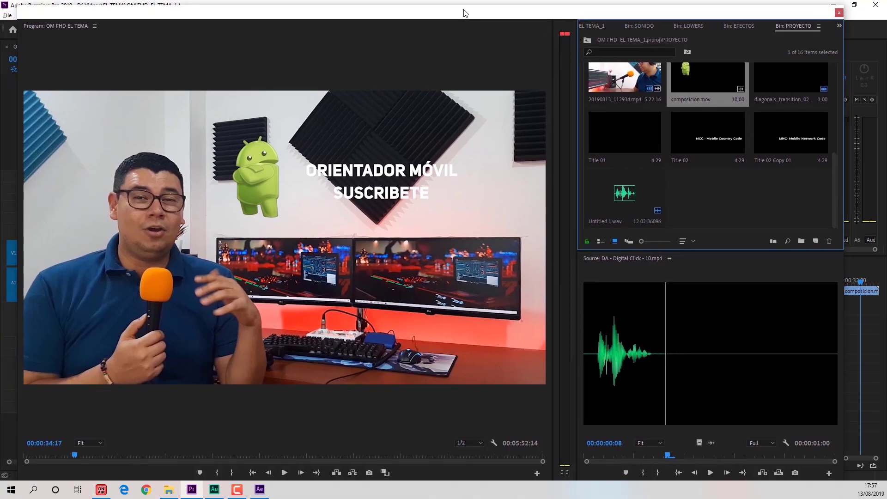
Step: View Comp 1 in After Effects and return to Premiere Pro, repositioning the floating Program monitor window over the timeline
click(259, 489)
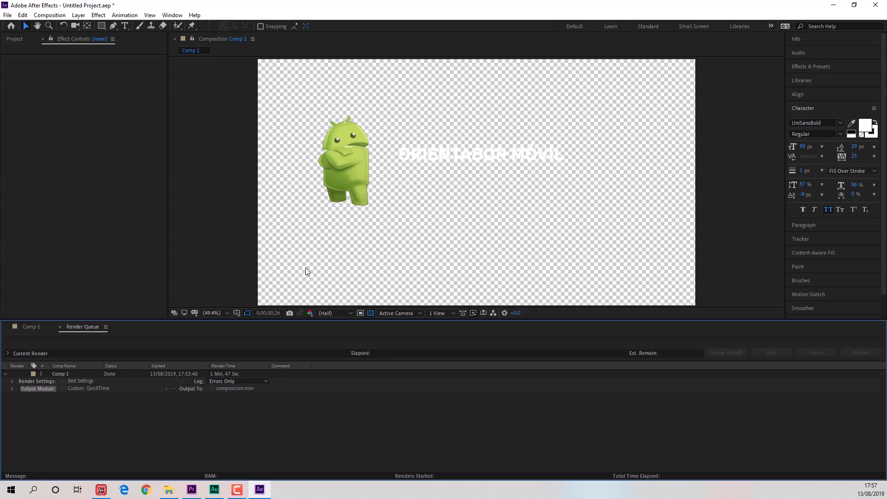
click(834, 6)
drag(429, 7, 443, 82)
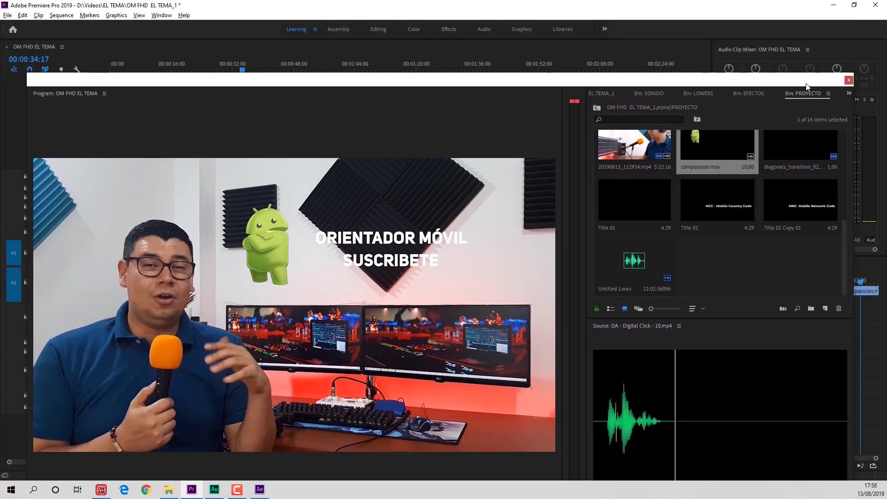
drag(811, 81, 778, 0)
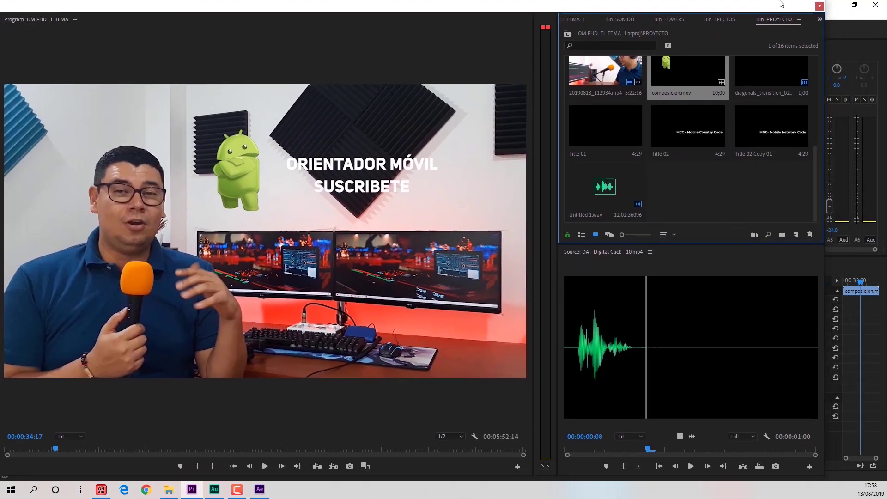